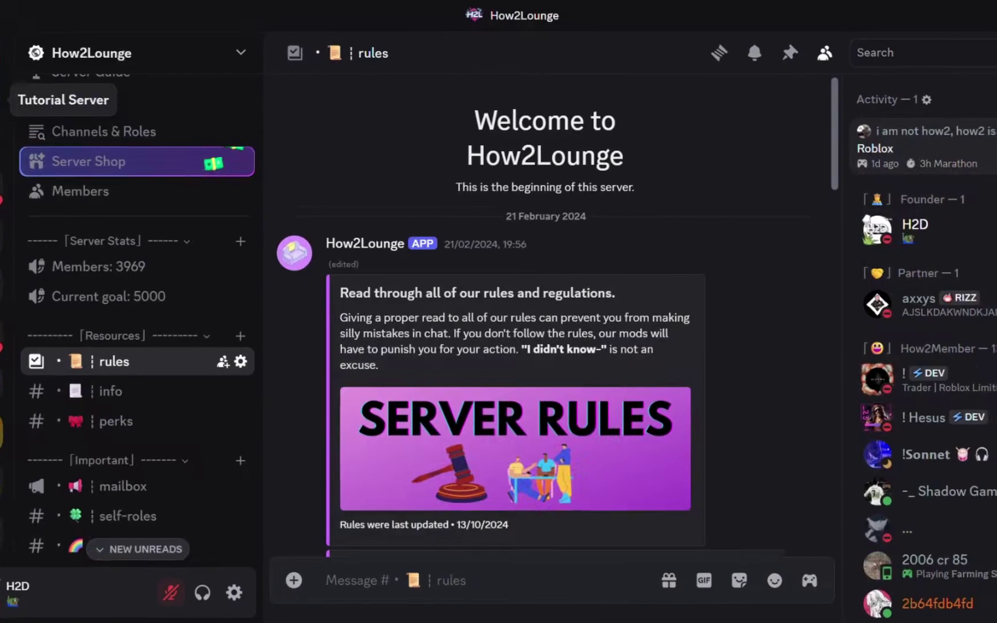
Create a webhook for the embed channel in Tutorial Server through the channel's integrations settings
{"action": "left_click", "coordinate": [7, 106]}
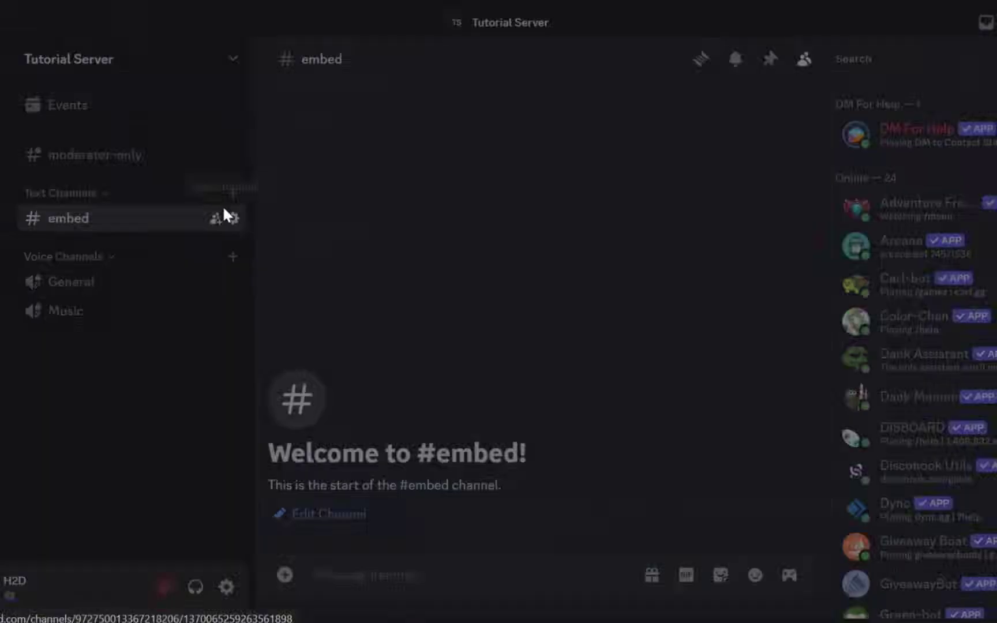
{"action": "left_click", "coordinate": [225, 216]}
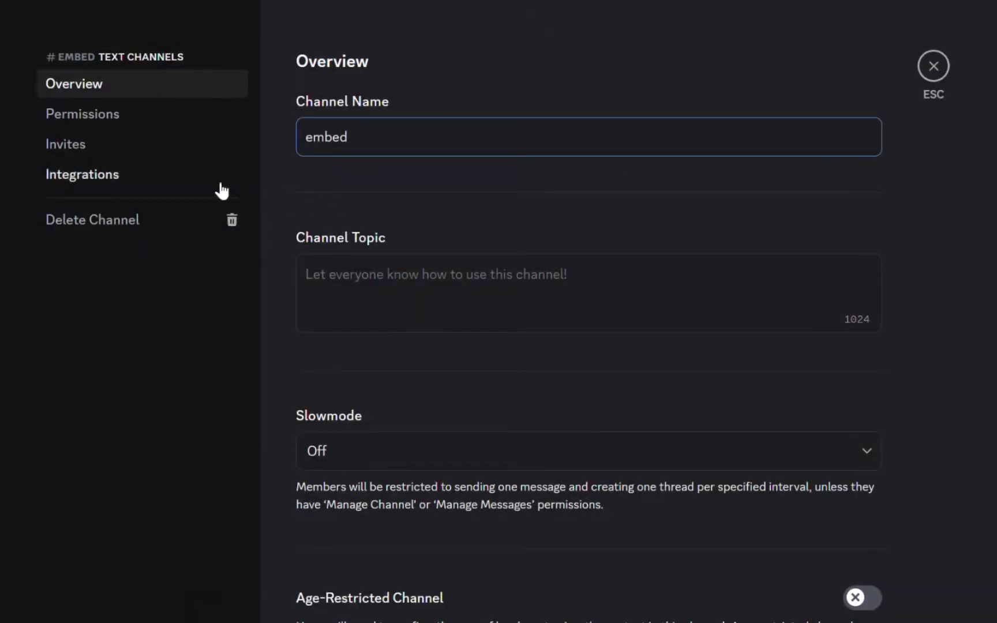
{"action": "left_click", "coordinate": [180, 178]}
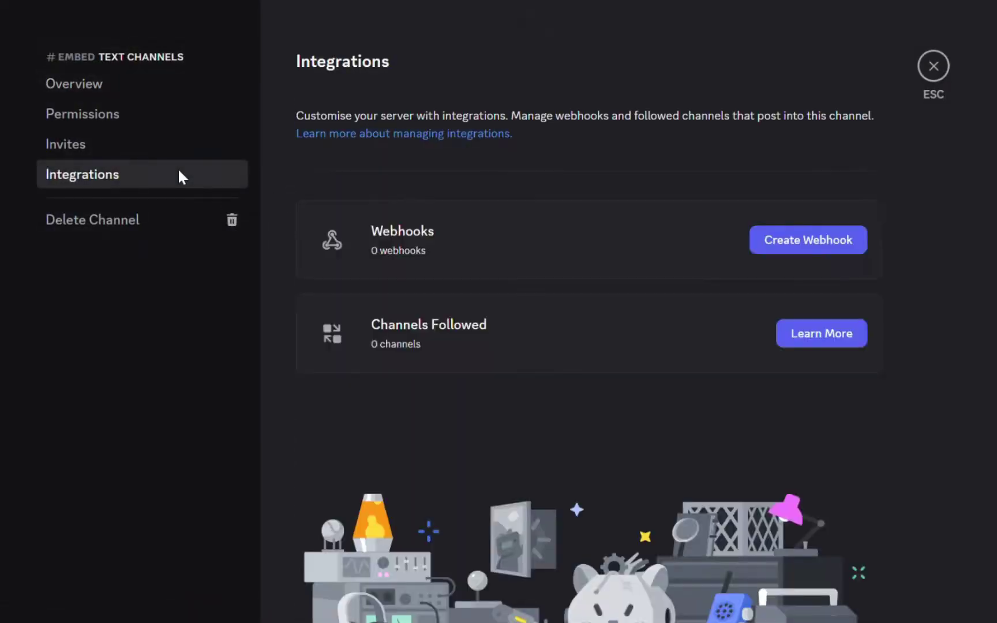
{"action": "left_click", "coordinate": [811, 249]}
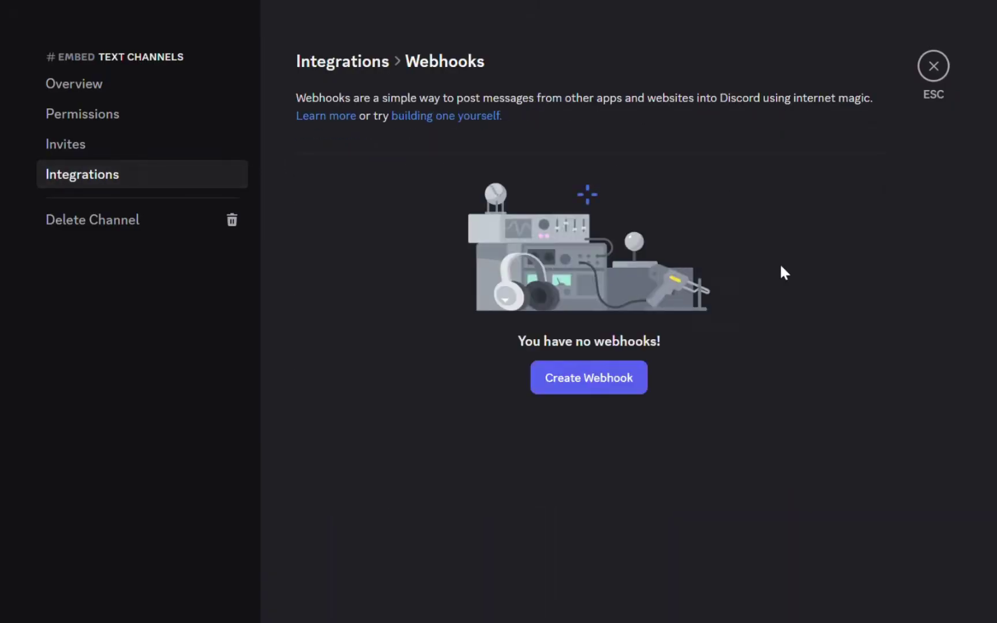
{"action": "left_click", "coordinate": [543, 324]}
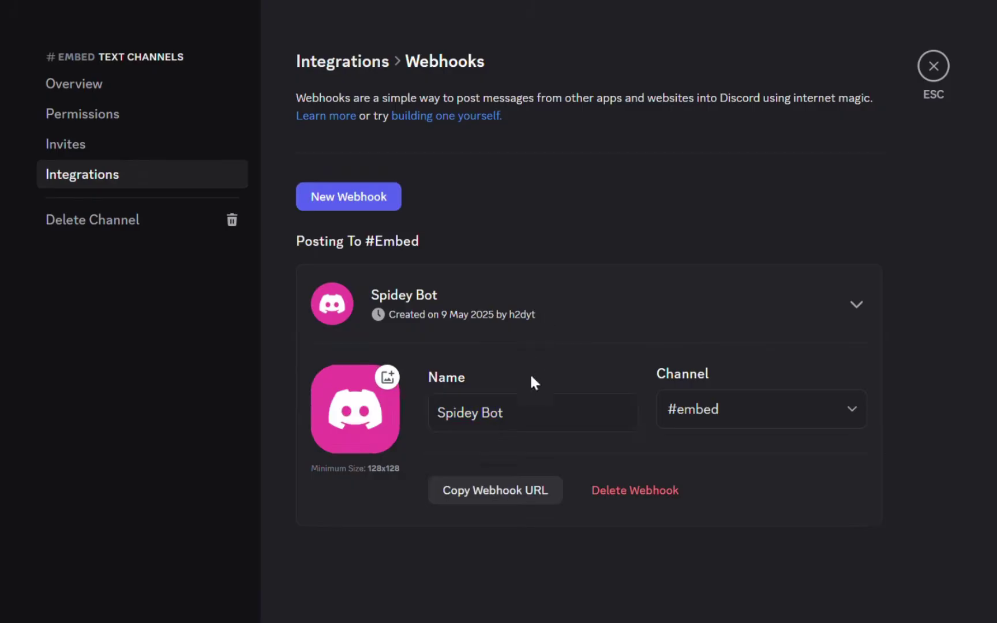
Give the new webhook the H2D logo image as avatar and the name H2D, save the changes and close the channel settings
{"action": "left_click_drag", "start_coordinate": [540, 419], "coordinate": [375, 404]}
{"action": "left_click", "coordinate": [355, 385]}
{"action": "double_click", "coordinate": [142, 83]}
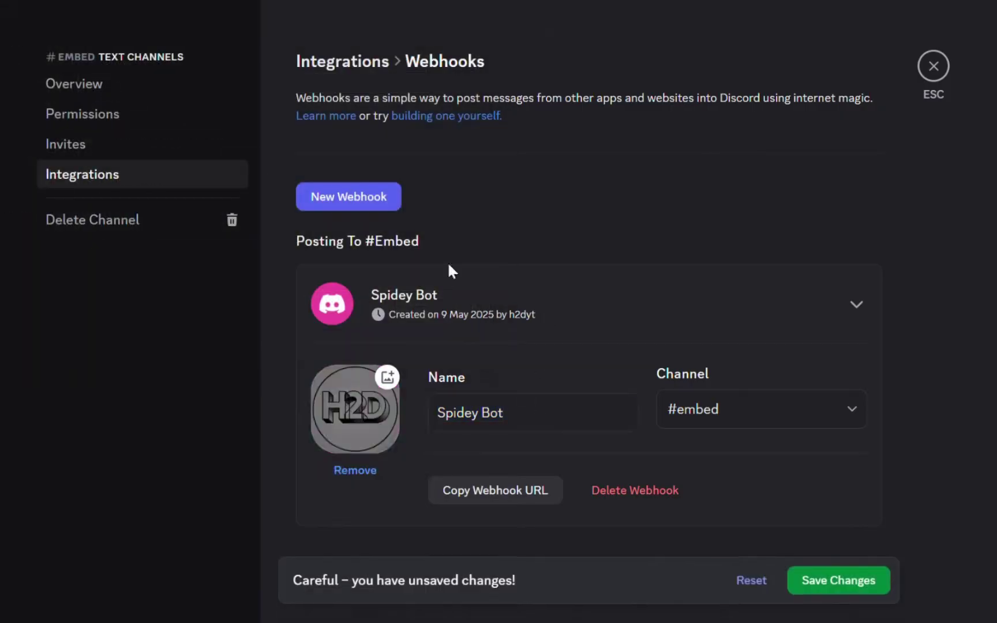
{"action": "left_click_drag", "start_coordinate": [530, 417], "coordinate": [314, 419]}
{"action": "key", "text": "BackSpace"}
{"action": "type", "text": "H2D"}
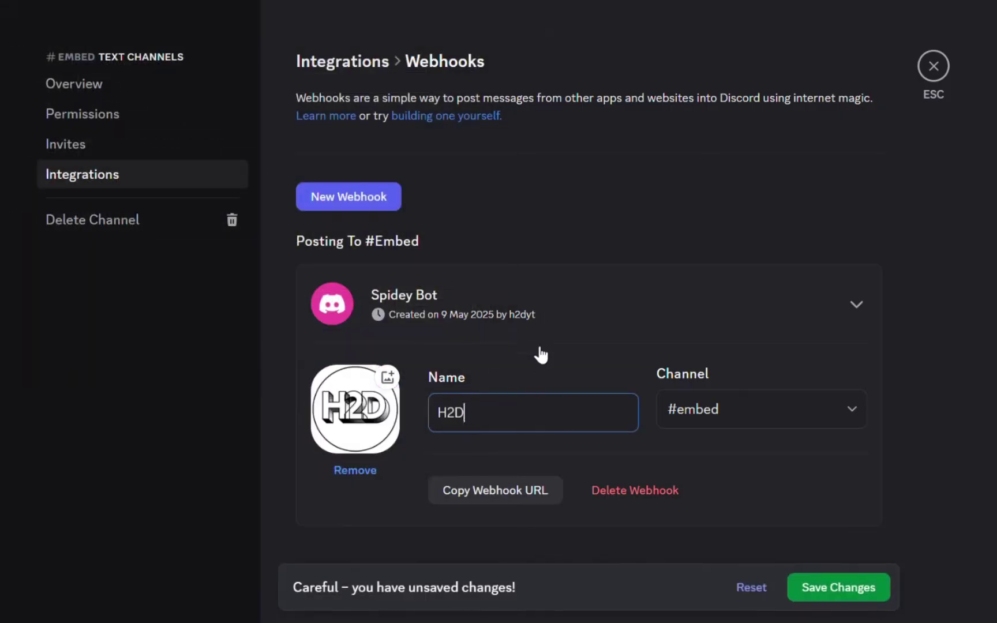
{"action": "left_click", "coordinate": [832, 594]}
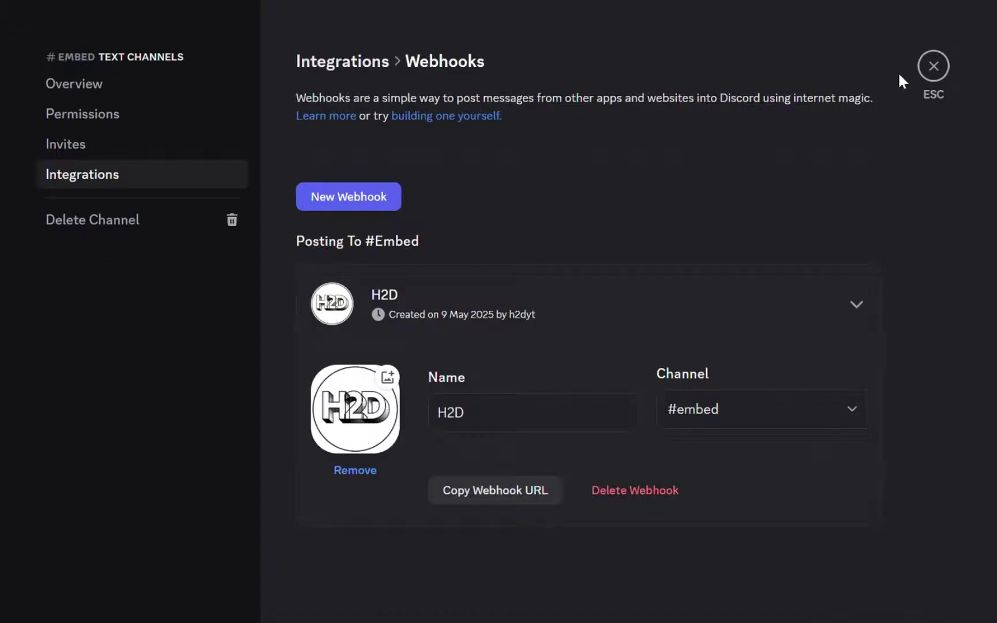
{"action": "left_click", "coordinate": [934, 66]}
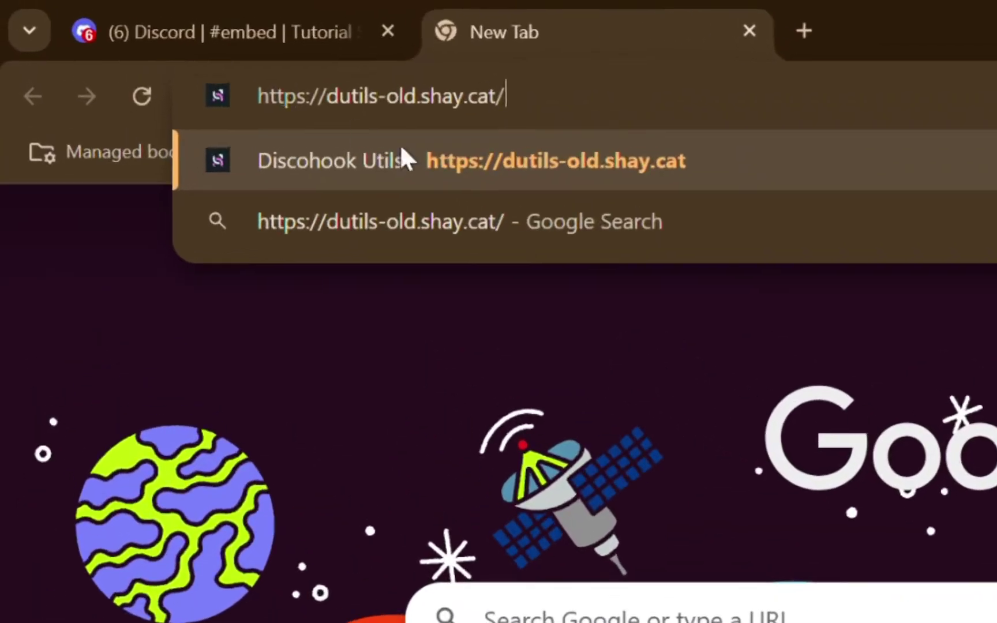
Go to dutils-old.shay.cat, invite the Discohook Utils bot to Tutorial Server and authorise its requested permissions
{"action": "key", "text": "Return"}
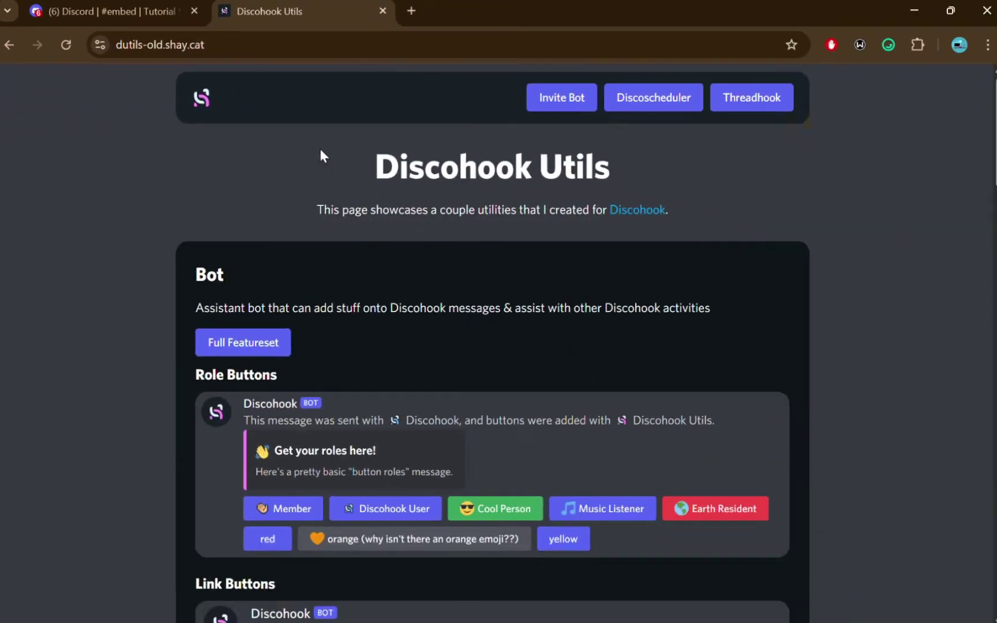
{"action": "left_click", "coordinate": [584, 105]}
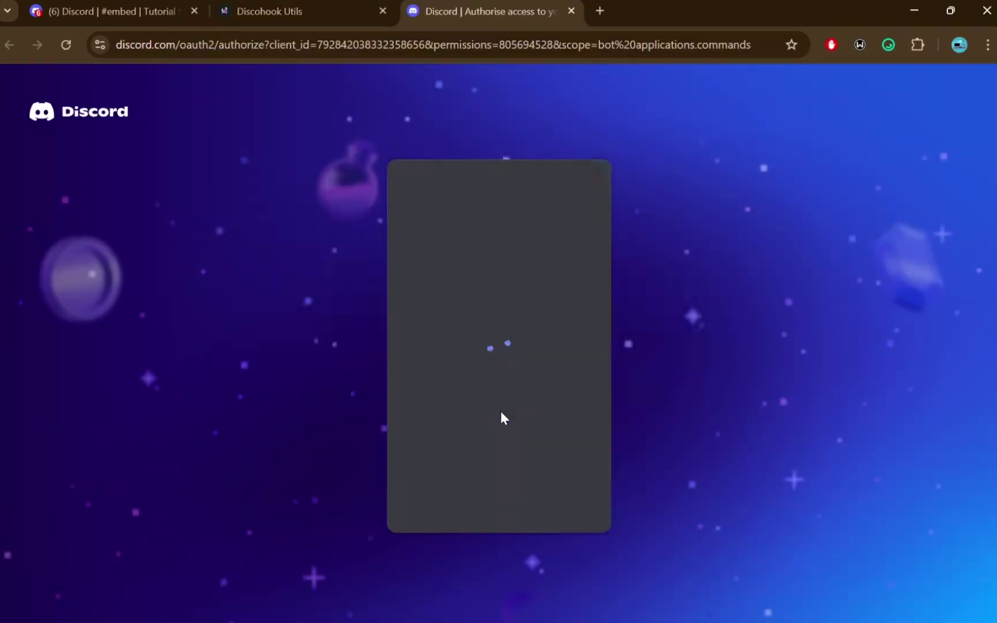
{"action": "left_click", "coordinate": [519, 507]}
{"action": "left_click", "coordinate": [427, 457]}
{"action": "left_click", "coordinate": [643, 554]}
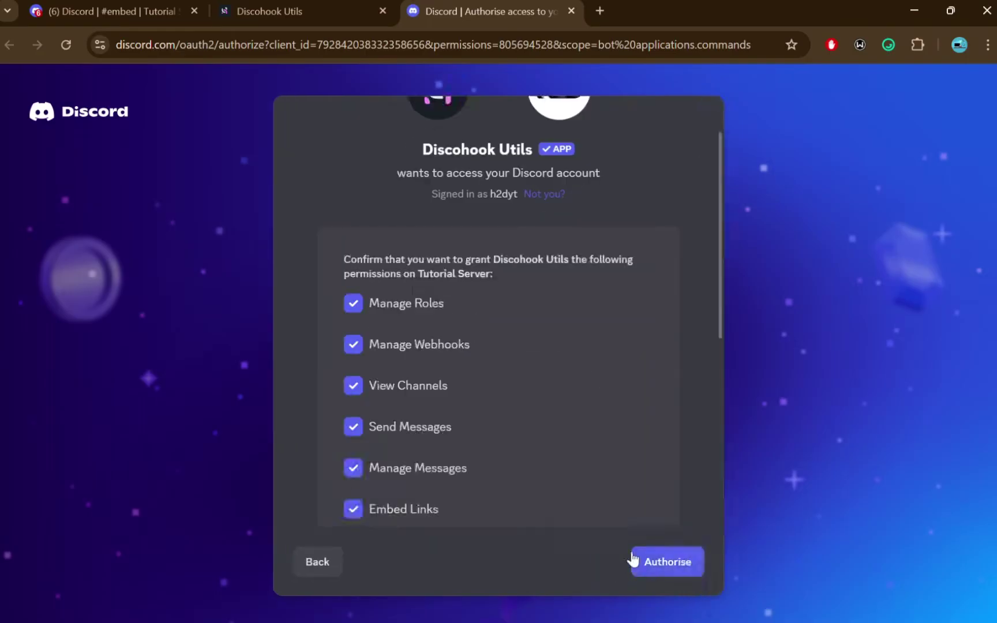
{"action": "left_click", "coordinate": [663, 561]}
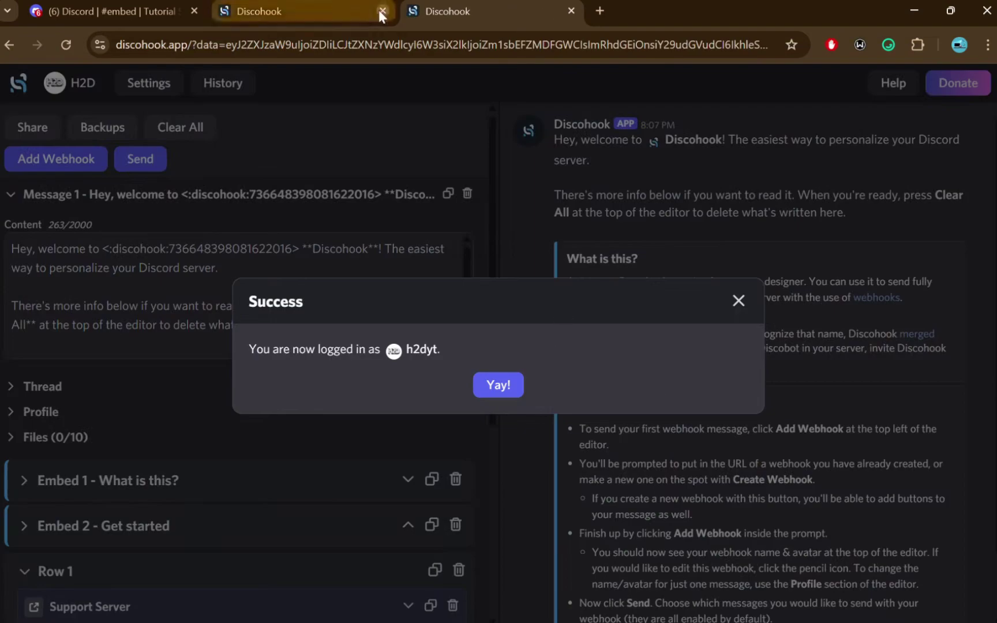
Close the duplicate Discohook page, dismiss the login notice and clear all default message content in the editor
{"action": "left_click", "coordinate": [382, 11]}
{"action": "left_click", "coordinate": [502, 374]}
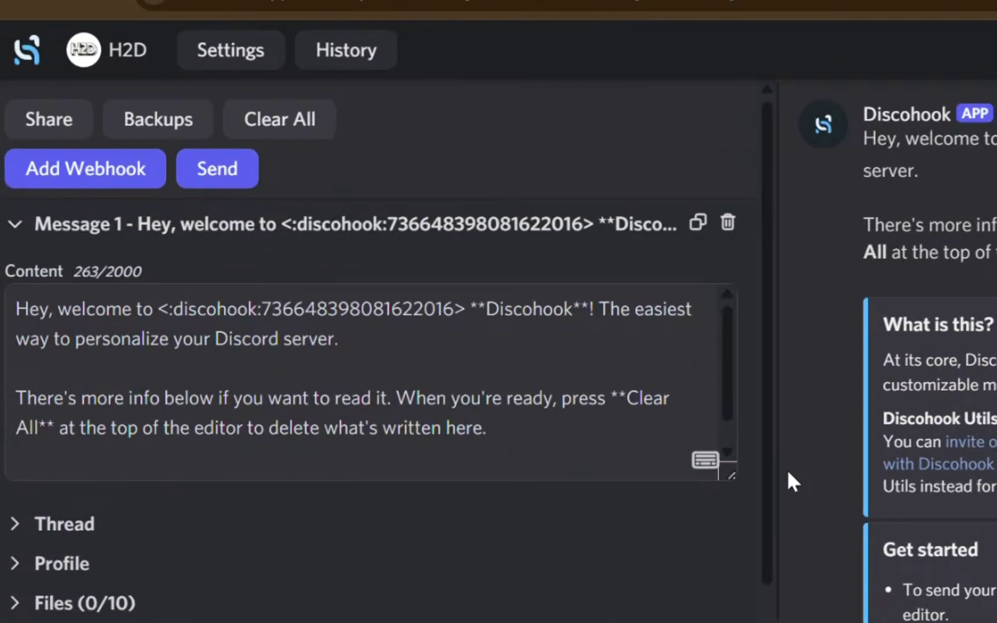
{"action": "left_click", "coordinate": [316, 128]}
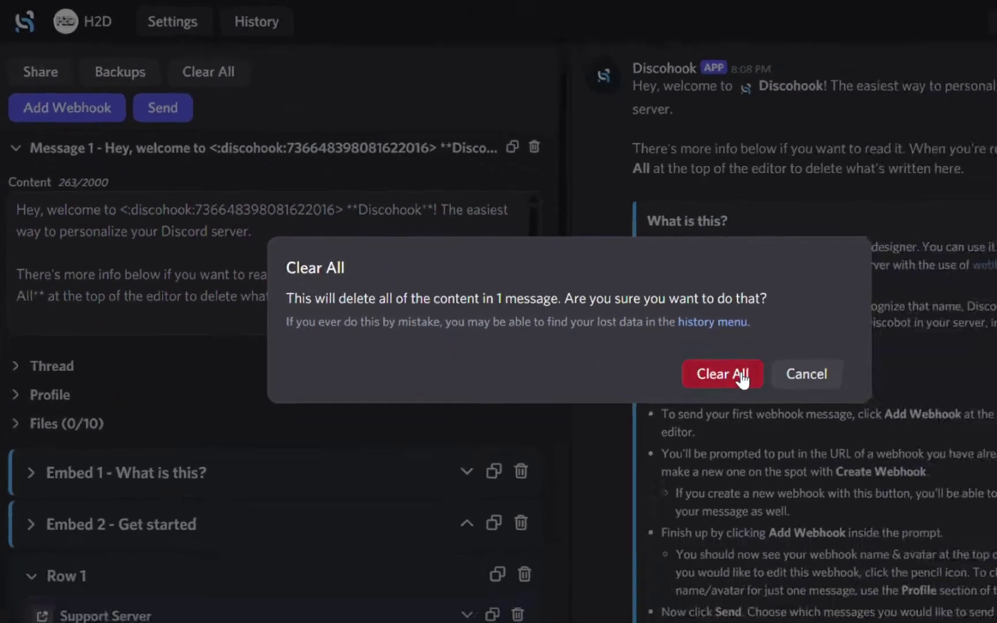
{"action": "left_click", "coordinate": [740, 373]}
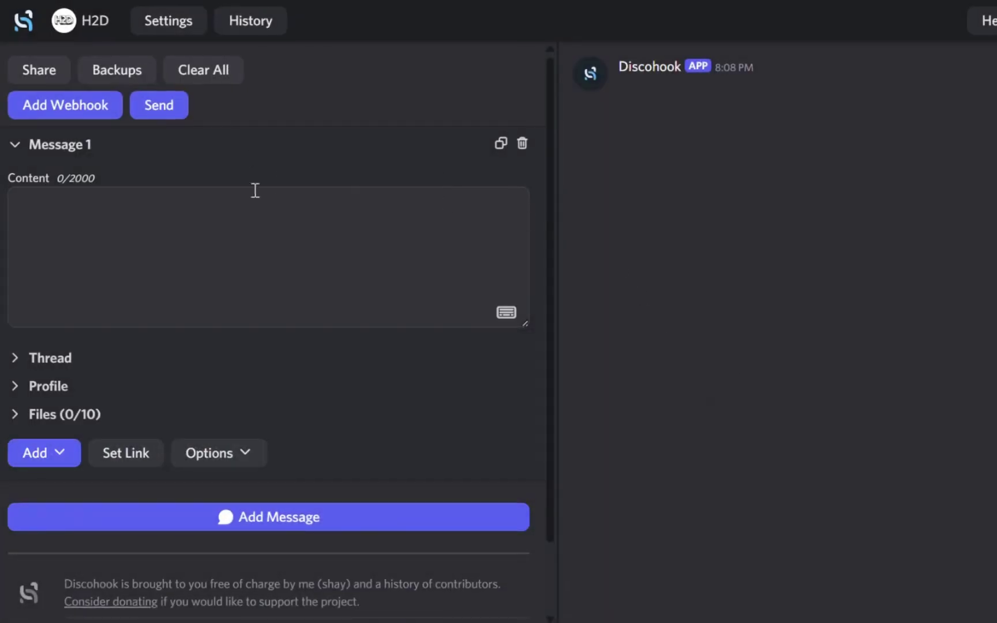
Add the H2D webhook from Tutorial Server to the message editor
{"action": "left_click", "coordinate": [61, 116]}
{"action": "left_click", "coordinate": [393, 266]}
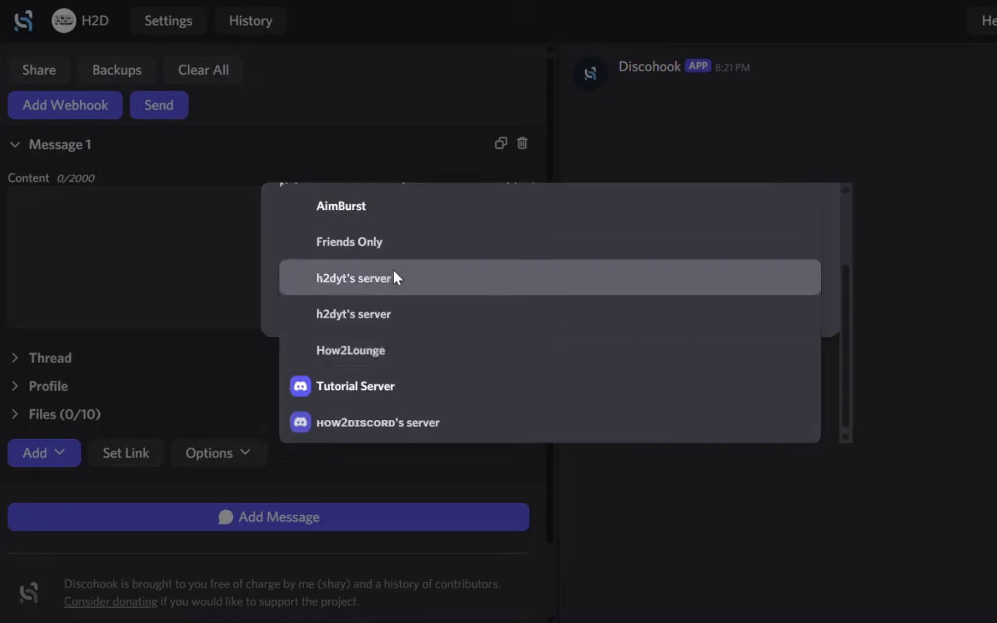
{"action": "left_click", "coordinate": [404, 387]}
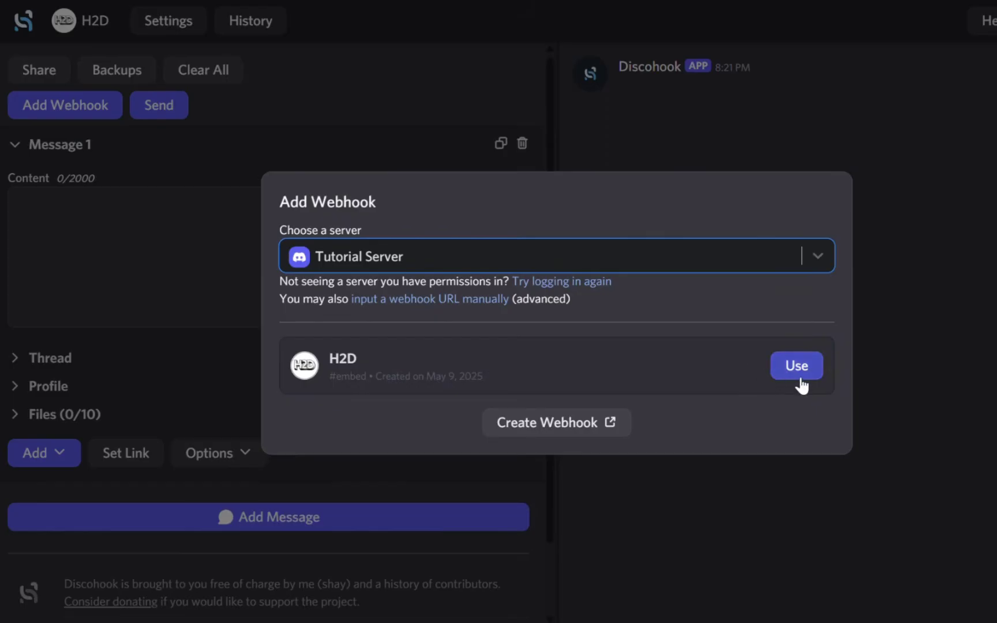
{"action": "left_click", "coordinate": [802, 376]}
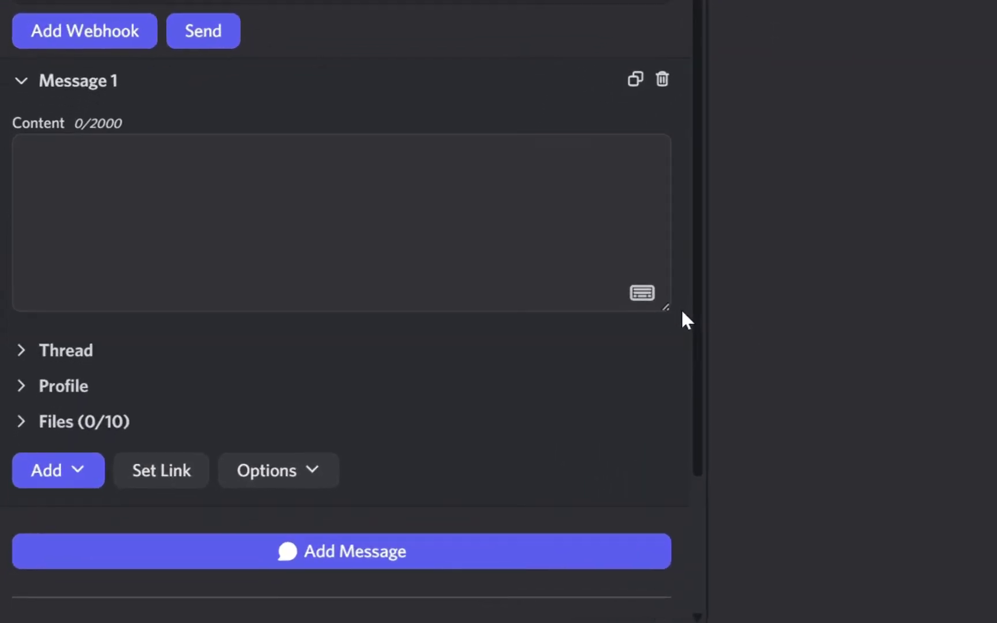
Insert a mention of the embed channel into the content of Message 1
{"action": "scroll", "coordinate": [625, 429], "scroll_direction": "down", "scroll_amount": 3}
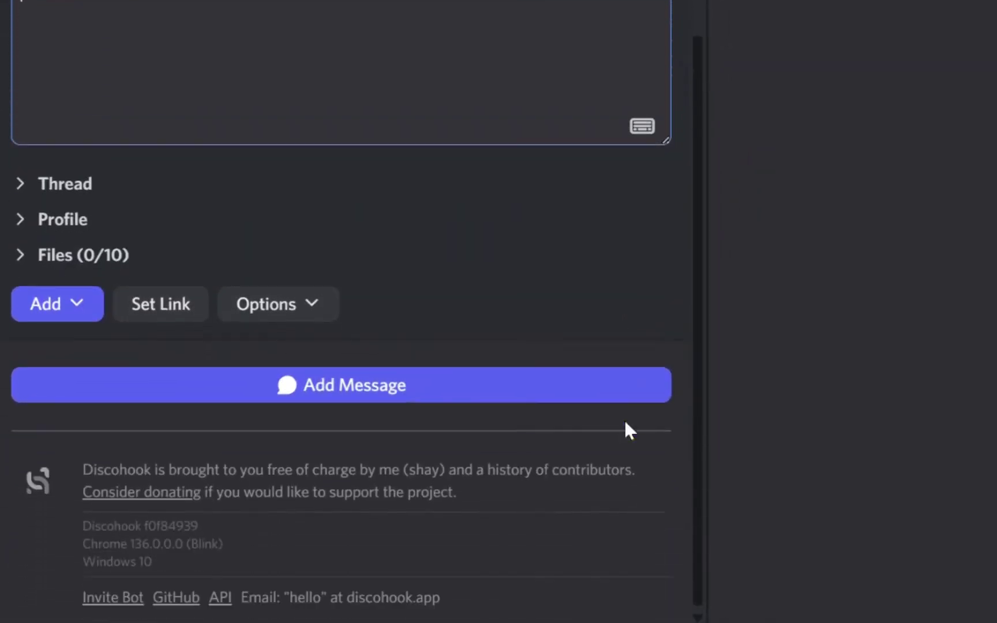
{"action": "left_click", "coordinate": [643, 127]}
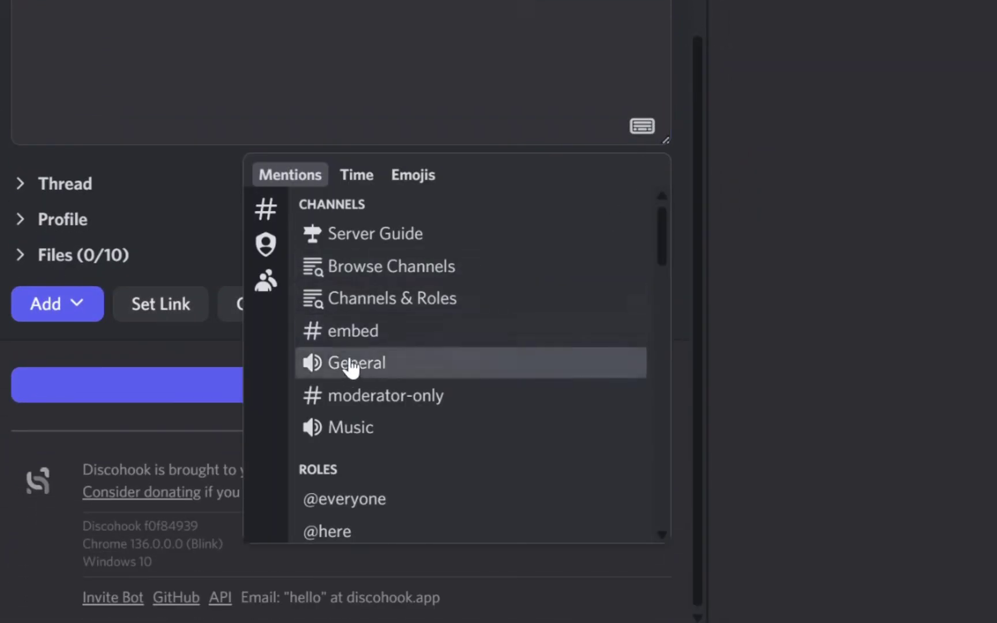
{"action": "left_click", "coordinate": [326, 335]}
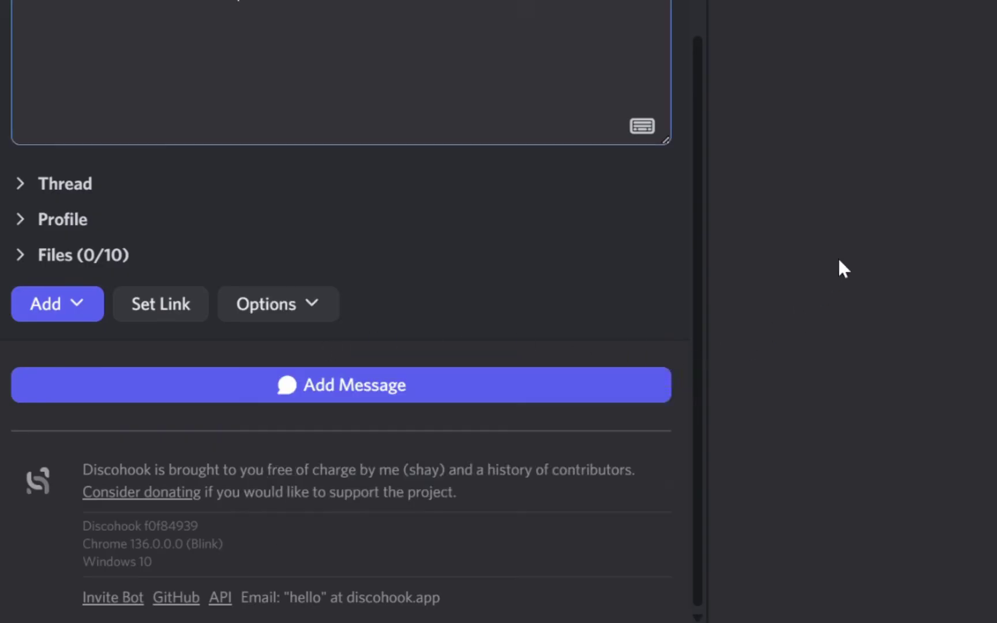
Insert a mention of the Member role after the channel mention in the message content
{"action": "scroll", "coordinate": [657, 249], "scroll_direction": "up", "scroll_amount": 2}
{"action": "left_click", "coordinate": [644, 231]}
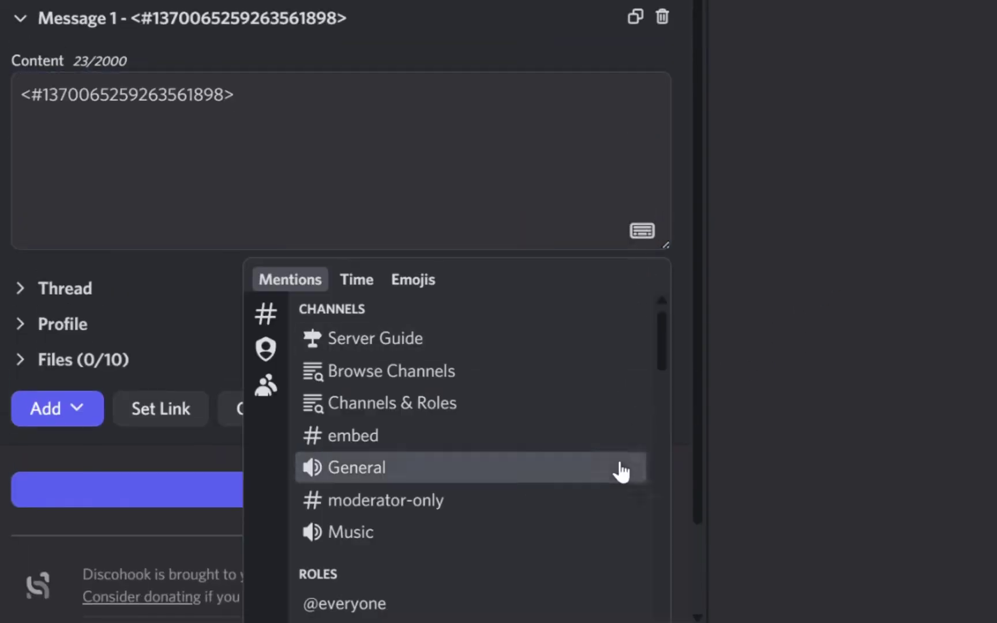
{"action": "scroll", "coordinate": [619, 470], "scroll_direction": "down", "scroll_amount": 4}
{"action": "scroll", "coordinate": [434, 592], "scroll_direction": "down", "scroll_amount": 5}
{"action": "scroll", "coordinate": [434, 592], "scroll_direction": "down", "scroll_amount": 5}
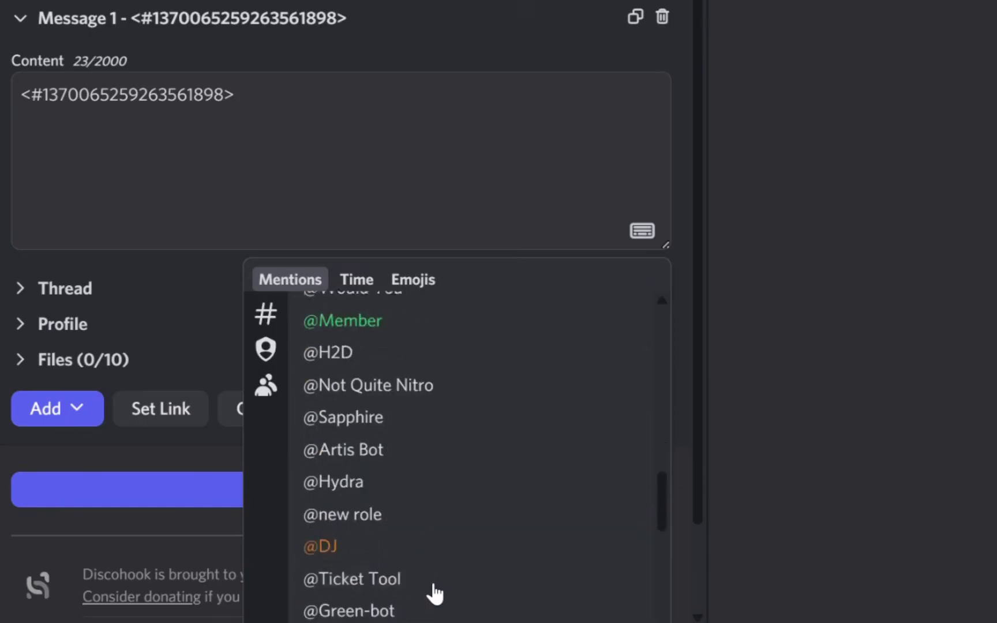
{"action": "scroll", "coordinate": [434, 592], "scroll_direction": "up", "scroll_amount": 1}
{"action": "left_click", "coordinate": [342, 435]}
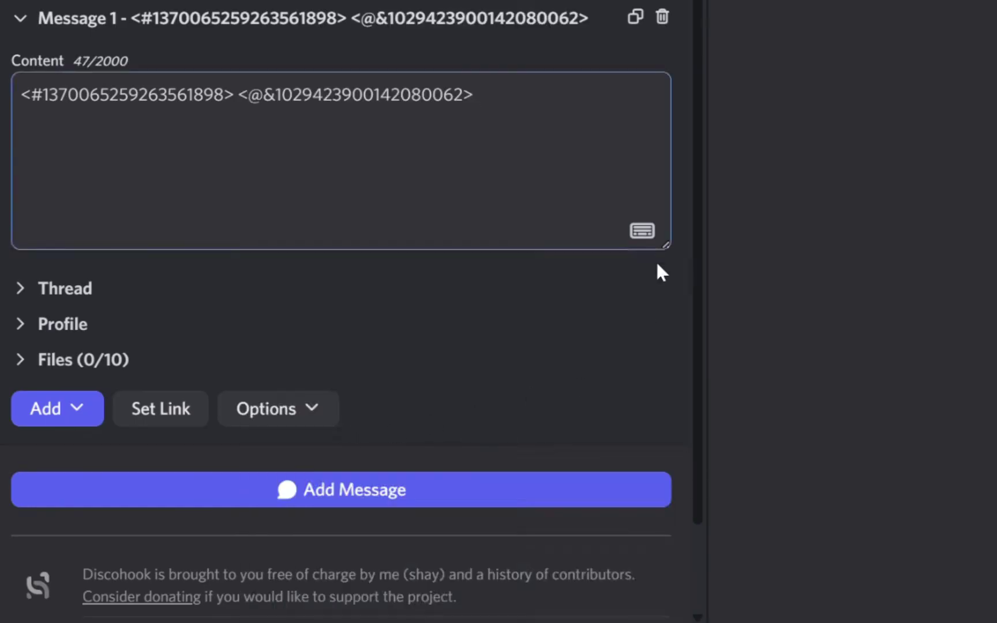
Insert a mention of the member Discohook Utils after the role mention in the message content
{"action": "left_click", "coordinate": [642, 231]}
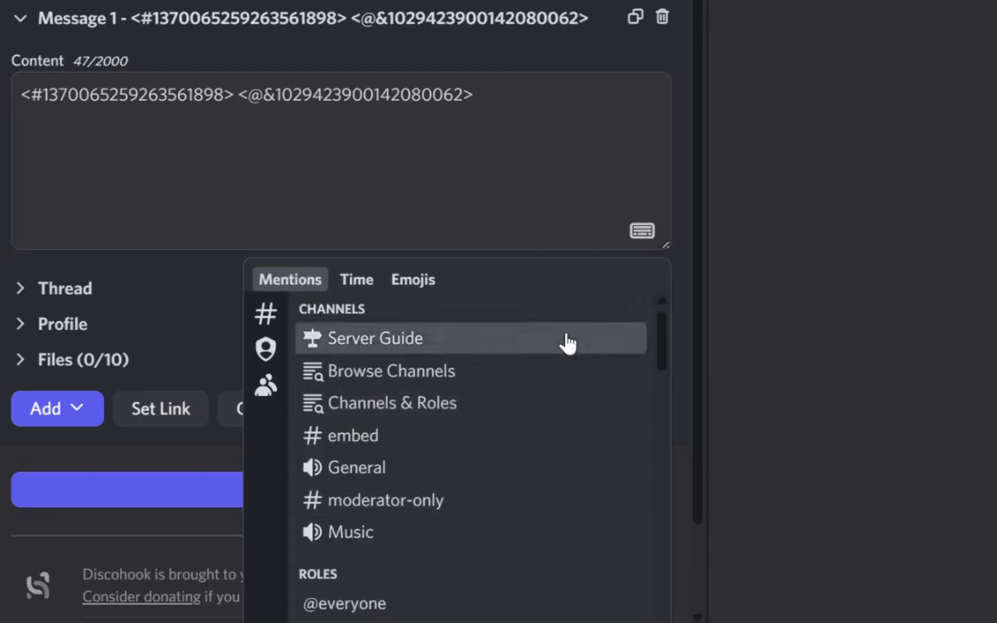
{"action": "scroll", "coordinate": [568, 344], "scroll_direction": "down", "scroll_amount": 5}
{"action": "scroll", "coordinate": [561, 553], "scroll_direction": "down", "scroll_amount": 6}
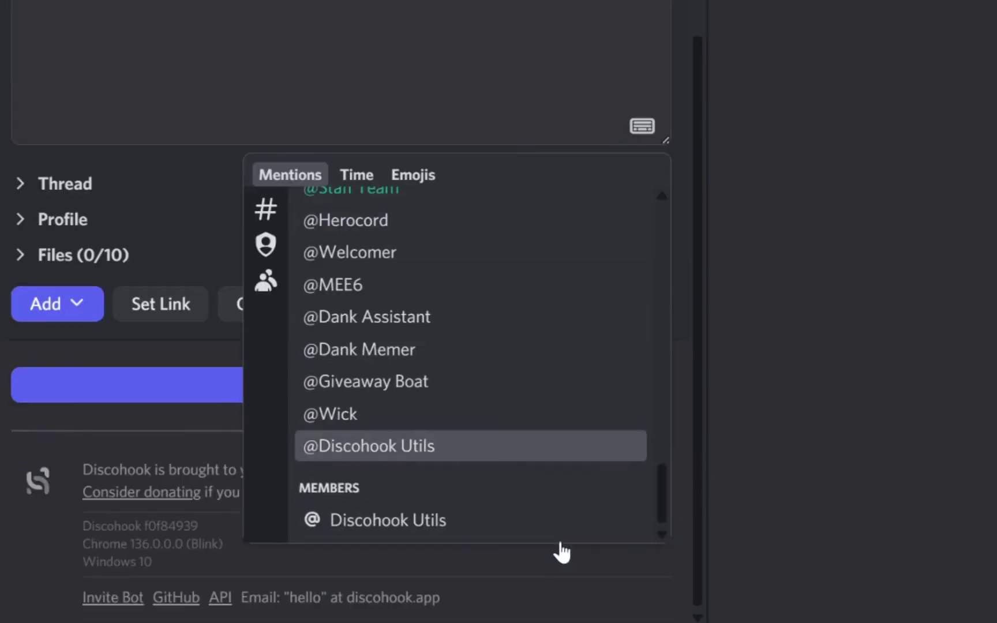
{"action": "left_click", "coordinate": [432, 527]}
{"action": "scroll", "coordinate": [398, 369], "scroll_direction": "up", "scroll_amount": 3}
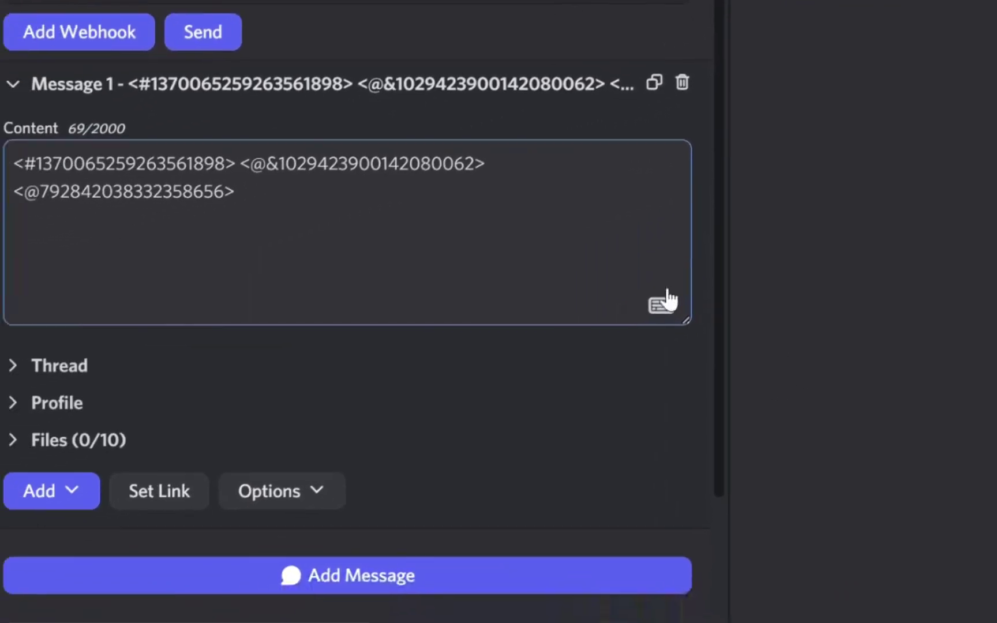
Insert a May 10, 2025 timestamp into the message content, using the style with weekday, full date and time
{"action": "left_click", "coordinate": [664, 303]}
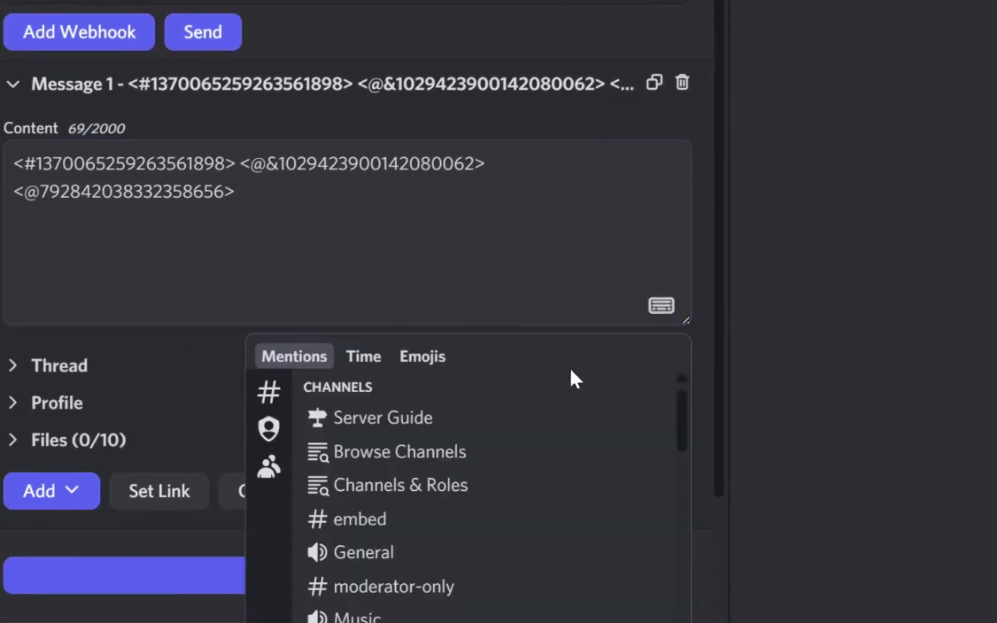
{"action": "left_click", "coordinate": [363, 356]}
{"action": "scroll", "coordinate": [678, 483], "scroll_direction": "down", "scroll_amount": 3}
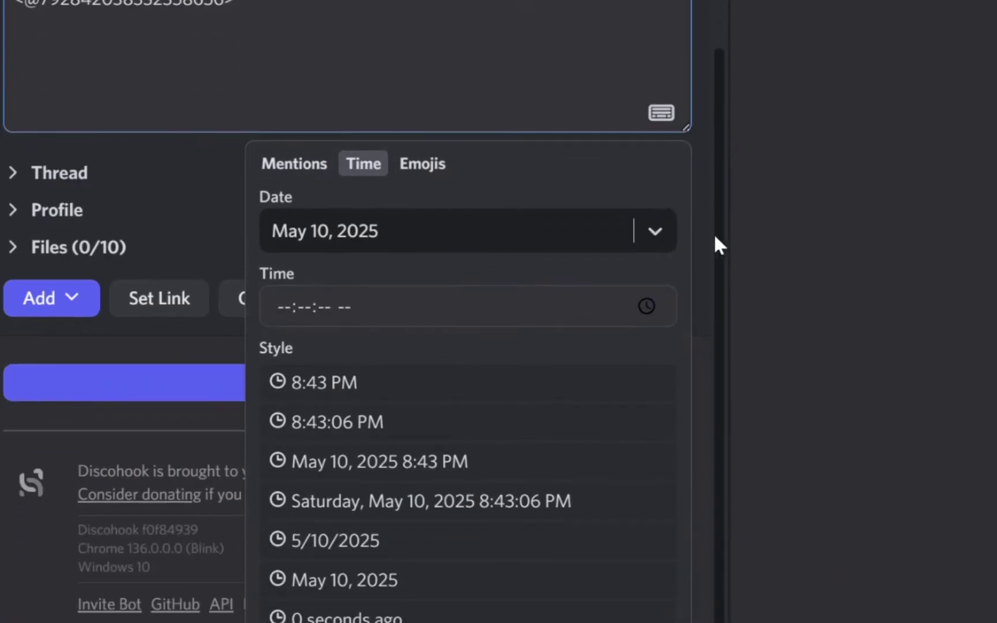
{"action": "left_click", "coordinate": [644, 231]}
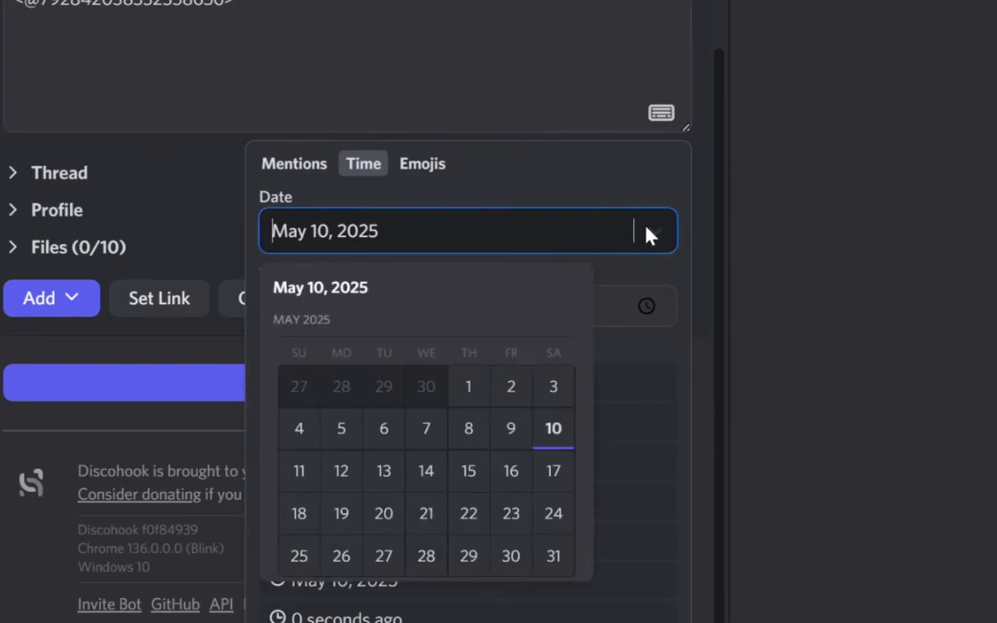
{"action": "left_click", "coordinate": [649, 234]}
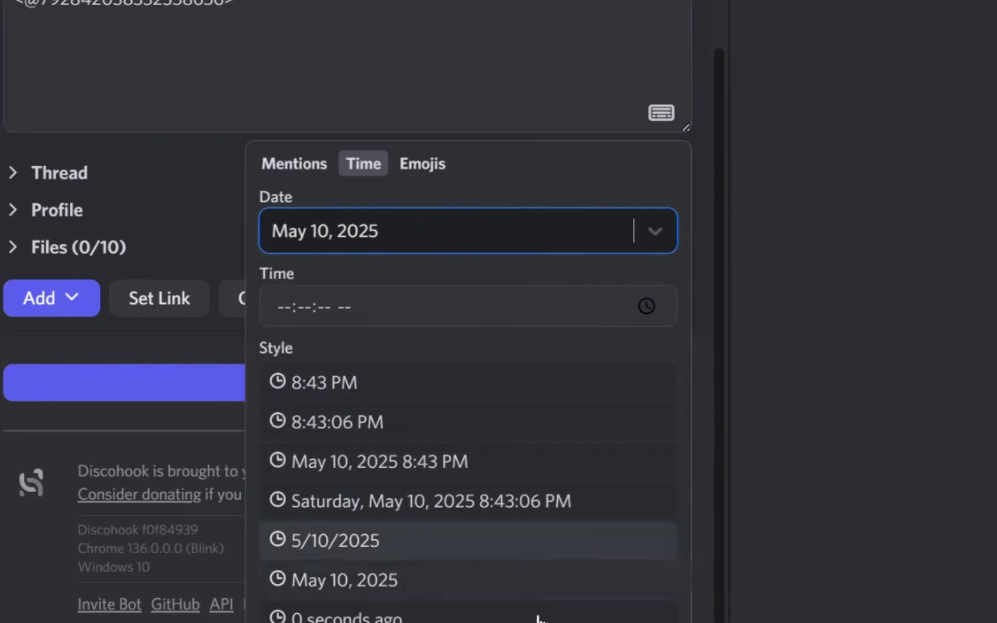
{"action": "left_click", "coordinate": [601, 505]}
{"action": "scroll", "coordinate": [700, 346], "scroll_direction": "up", "scroll_amount": 3}
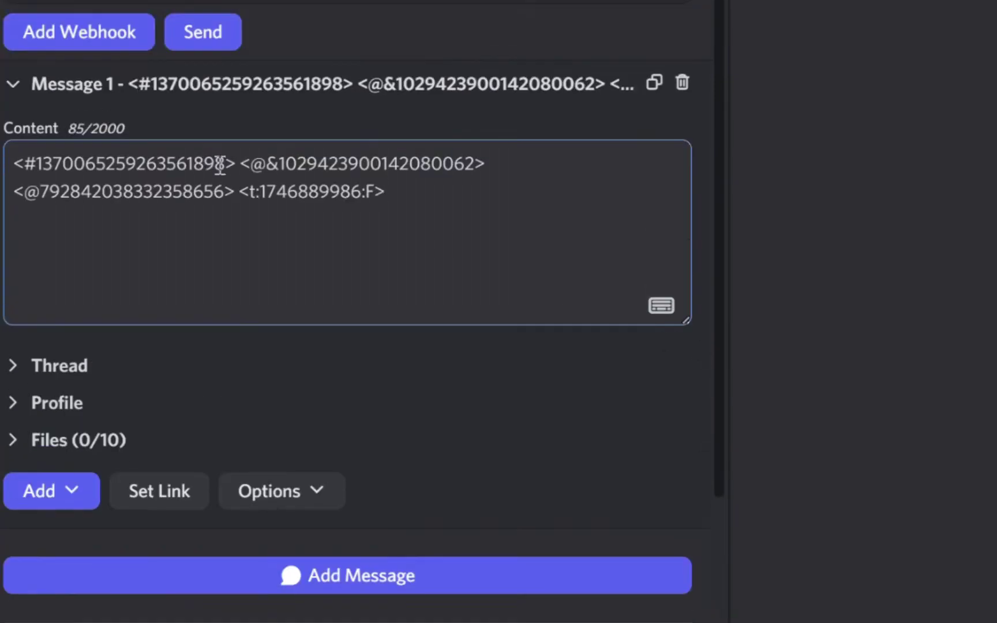
{"action": "left_click_drag", "start_coordinate": [237, 192], "coordinate": [439, 195]}
{"action": "left_click", "coordinate": [438, 195]}
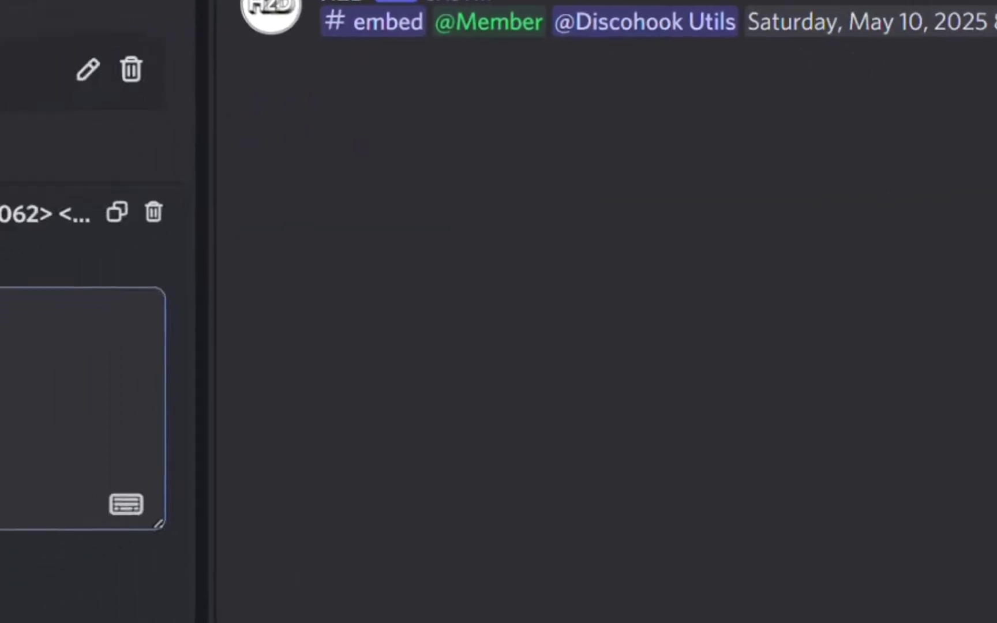
Insert the smiling face with open mouth emoji from the People group into the content of Message 1
{"action": "left_click", "coordinate": [757, 271]}
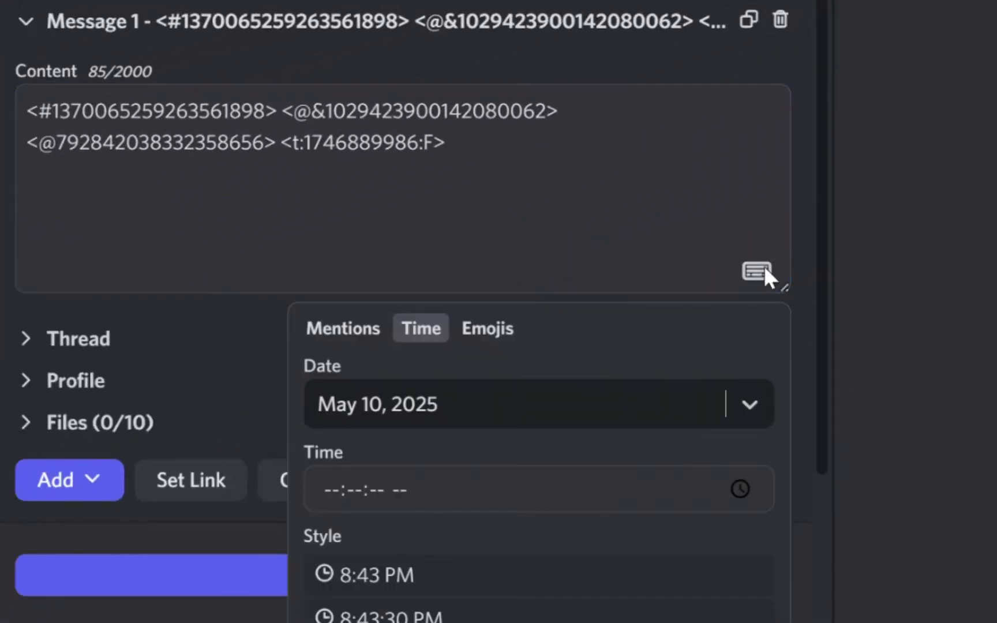
{"action": "left_click", "coordinate": [468, 327]}
{"action": "scroll", "coordinate": [663, 556], "scroll_direction": "down", "scroll_amount": 15}
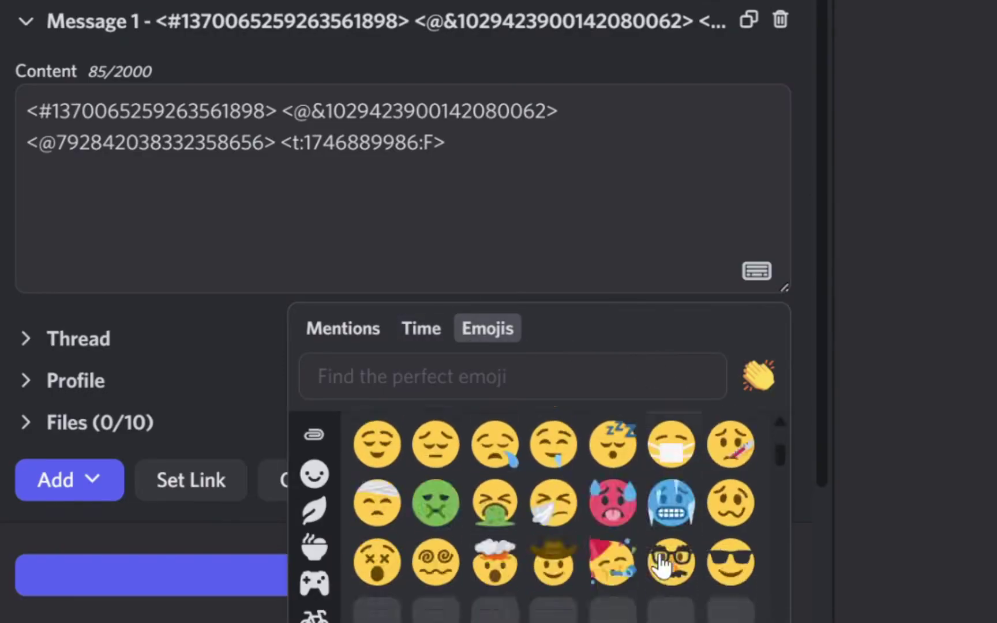
{"action": "scroll", "coordinate": [659, 563], "scroll_direction": "up", "scroll_amount": 15}
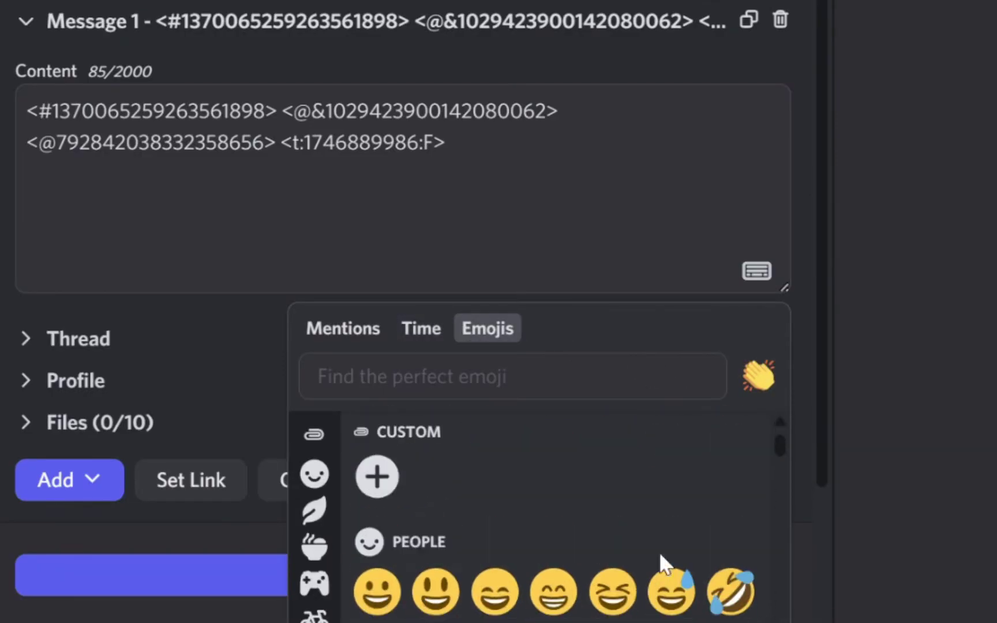
{"action": "left_click", "coordinate": [434, 591]}
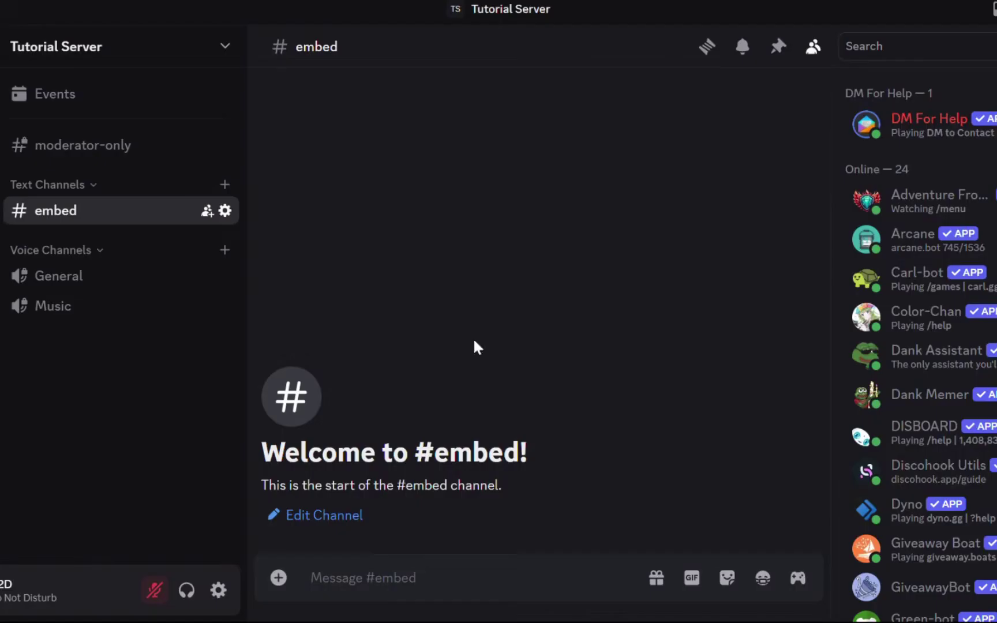
In Discord's embed channel, send the server's custom emoji escaped as \:Sigh: and copy the emoji code from the sent message
{"action": "left_click", "coordinate": [763, 589]}
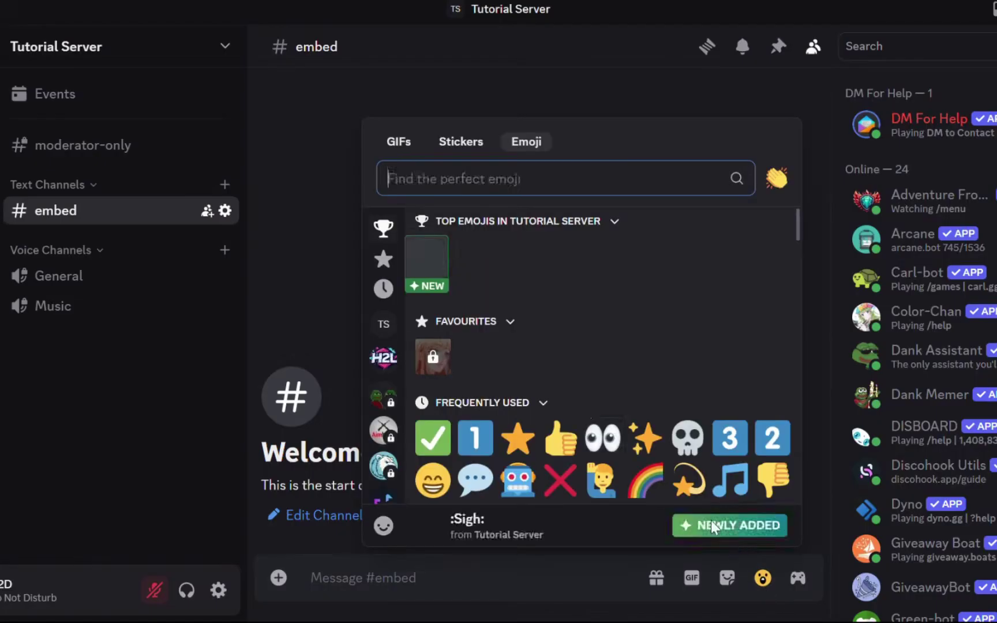
{"action": "left_click", "coordinate": [434, 254]}
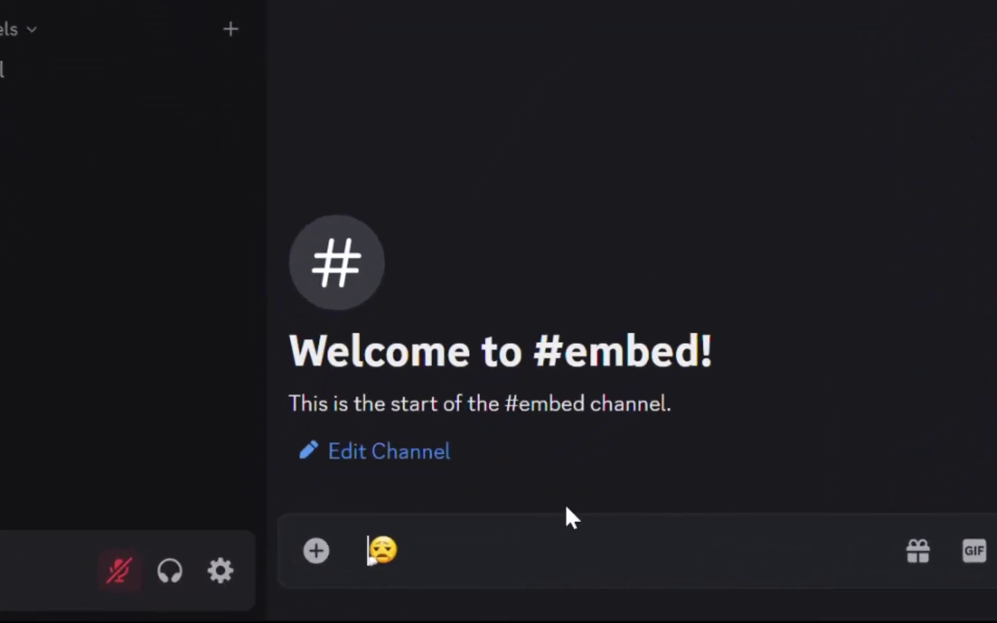
{"action": "type", "text": "\\:Sigh:"}
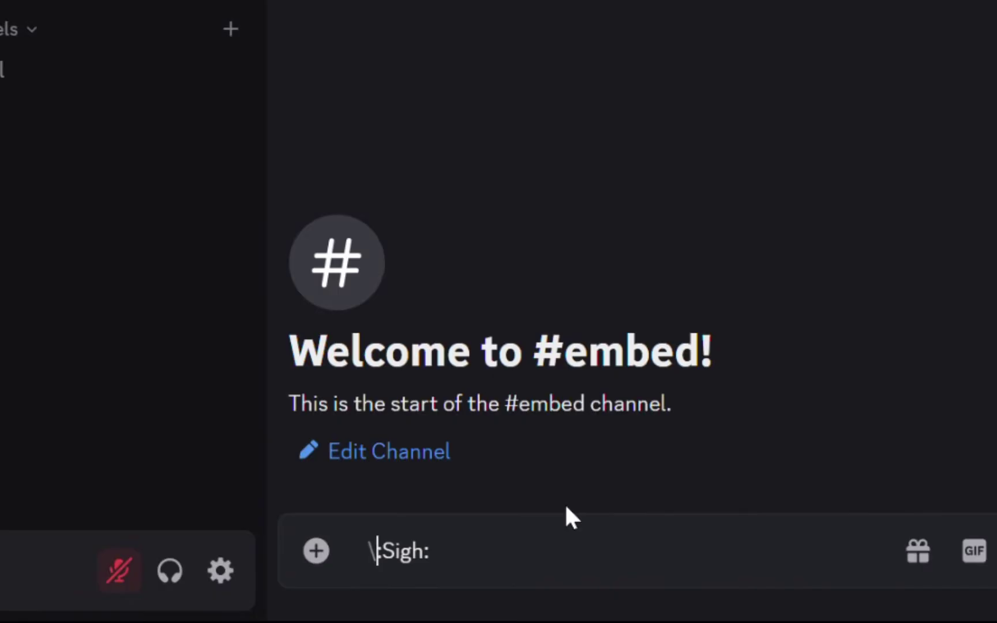
{"action": "key", "text": "Return"}
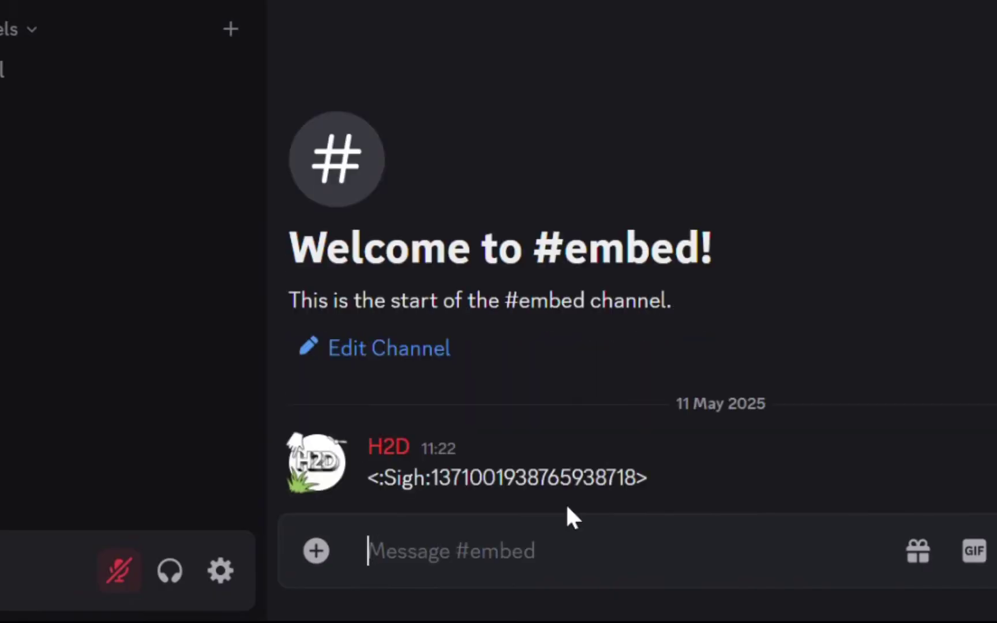
{"action": "left_click_drag", "start_coordinate": [692, 505], "coordinate": [369, 486]}
{"action": "key", "text": "ctrl+c"}
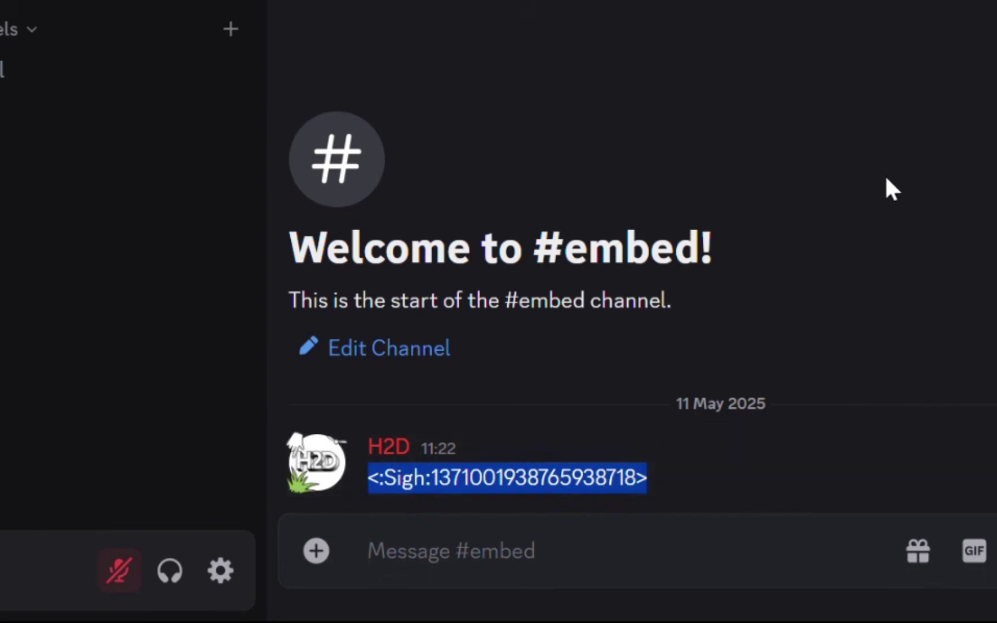
Back in Discohook, add a custom emoji for the Message 1 content using the copied Sigh emoji code as its ID and save it
{"action": "left_click", "coordinate": [643, 510]}
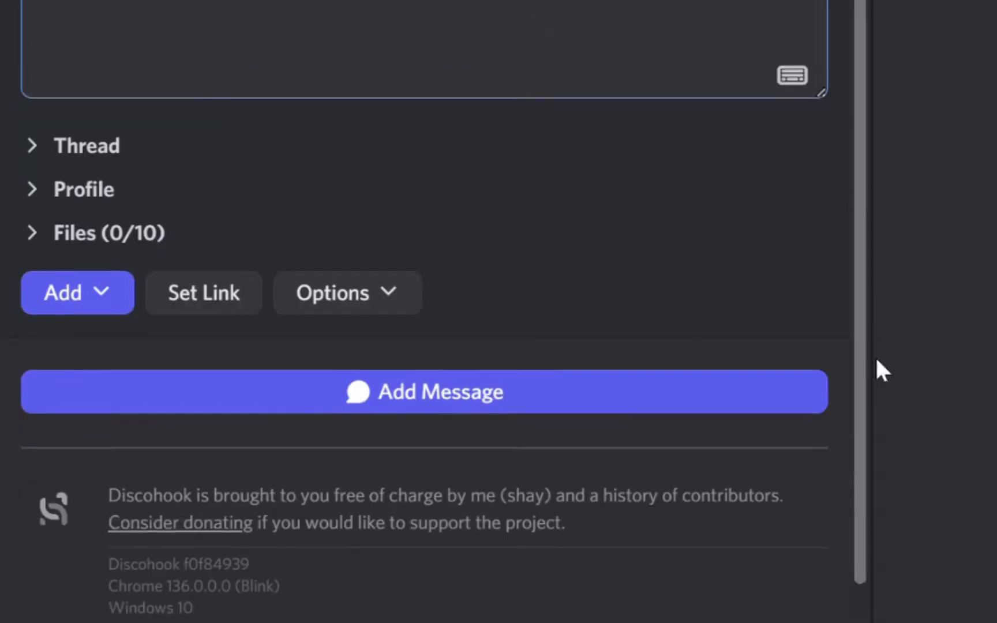
{"action": "left_click_drag", "start_coordinate": [877, 358], "coordinate": [875, 395]}
{"action": "left_click", "coordinate": [792, 34]}
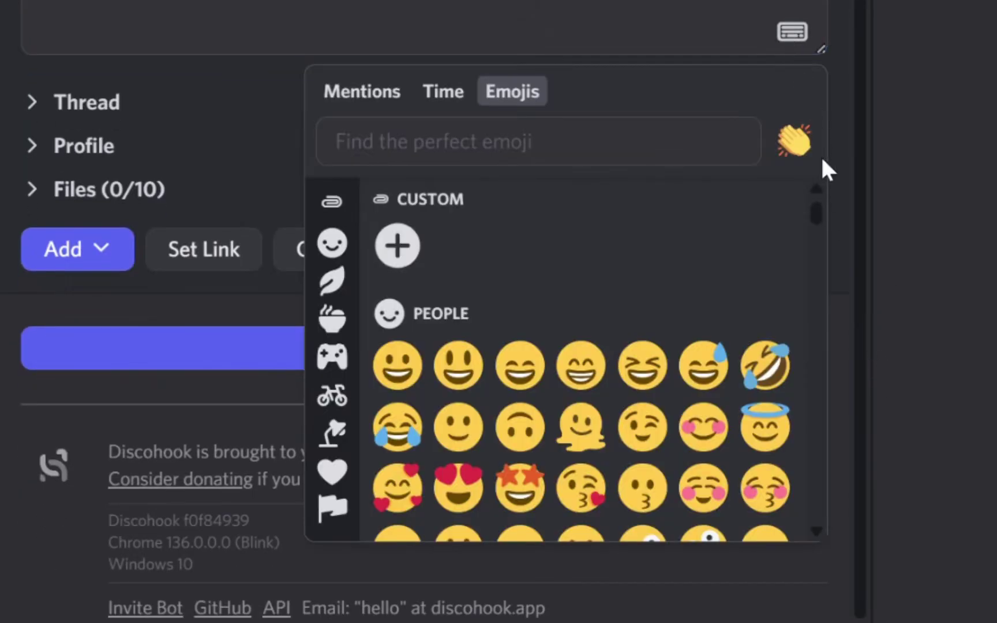
{"action": "left_click", "coordinate": [397, 246]}
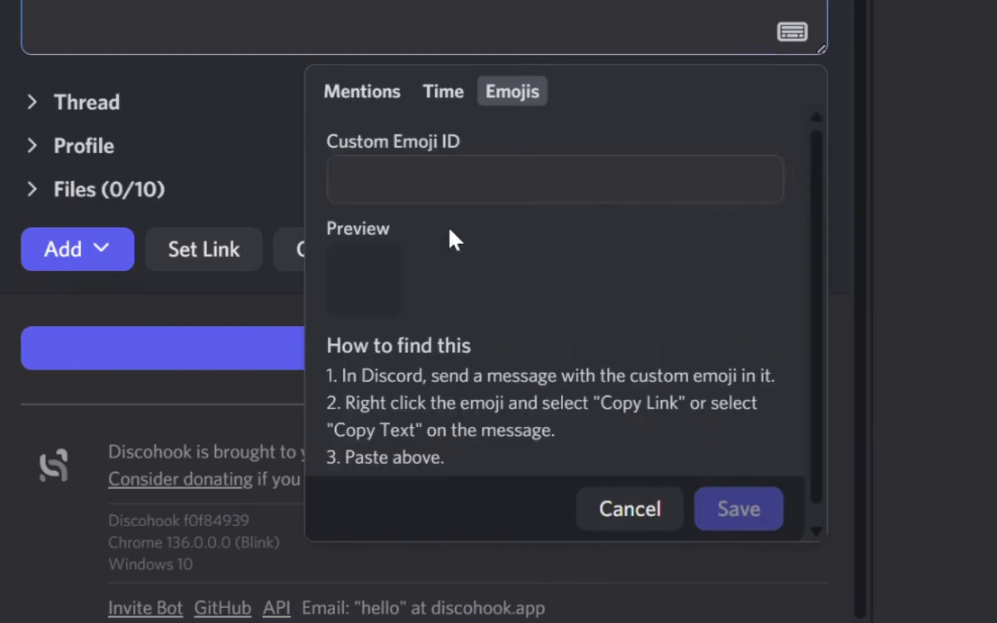
{"action": "left_click", "coordinate": [536, 184]}
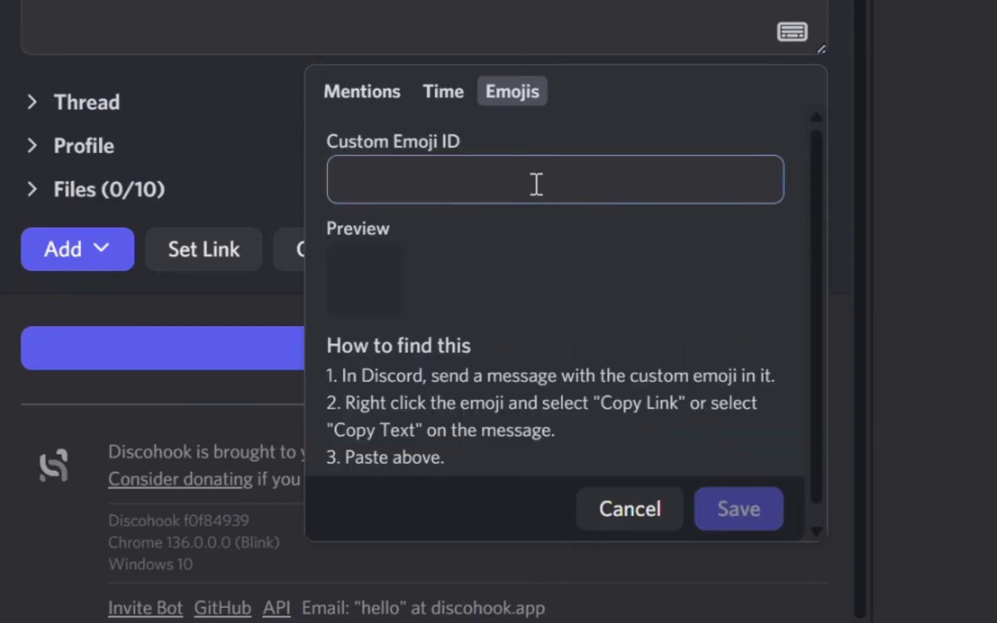
{"action": "key", "text": "ctrl+v"}
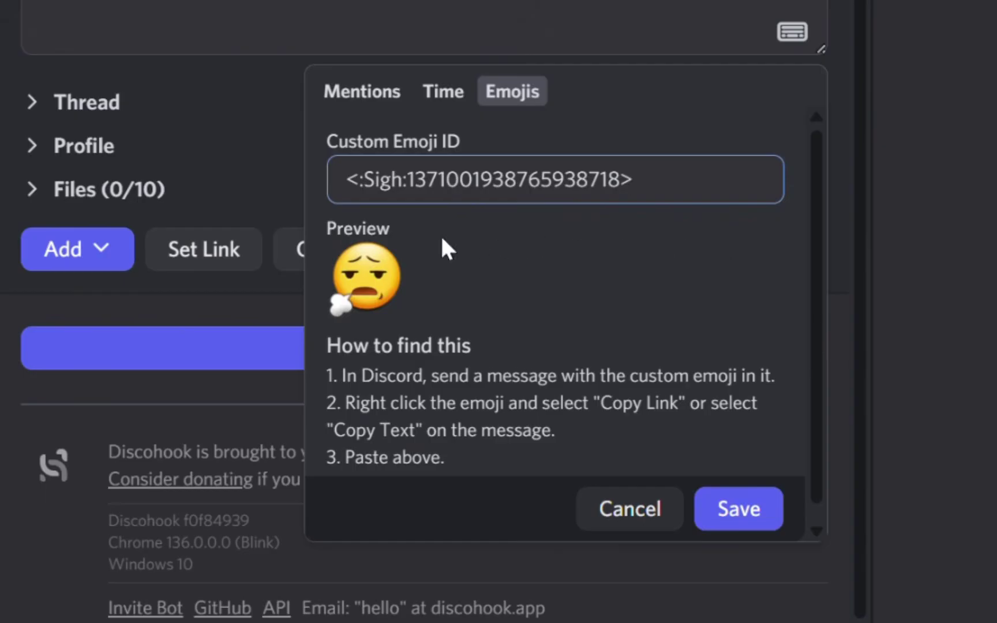
{"action": "left_click", "coordinate": [736, 511]}
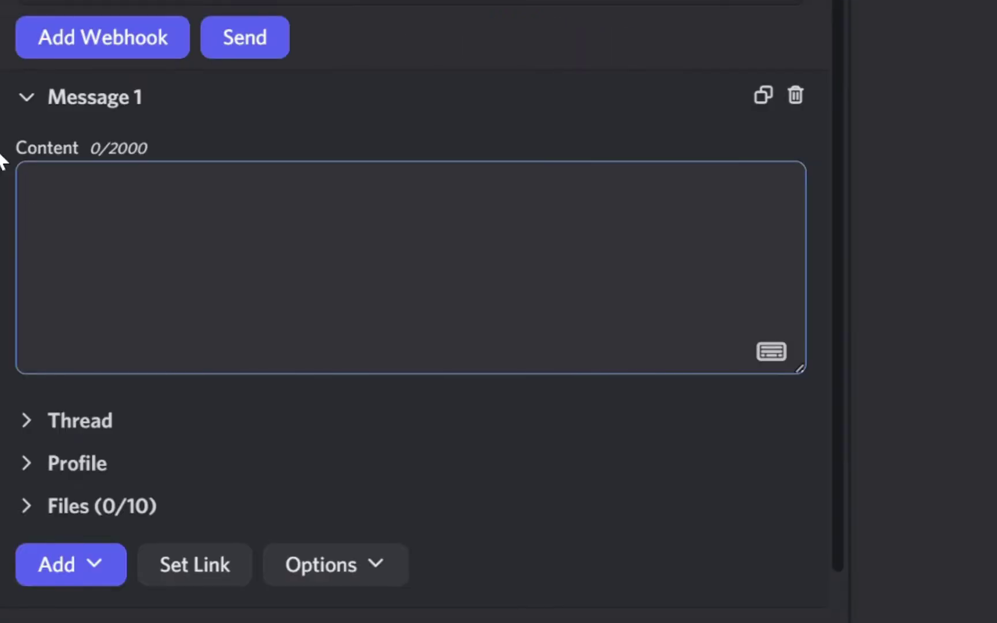
{"action": "type", "text": "[You"}
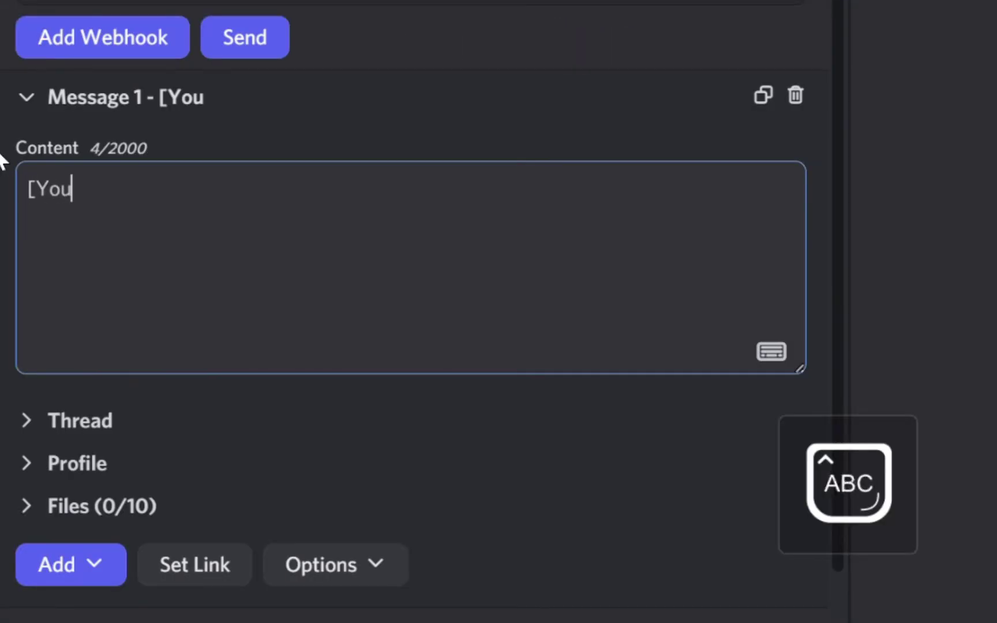
{"action": "type", "text": "Tube]("}
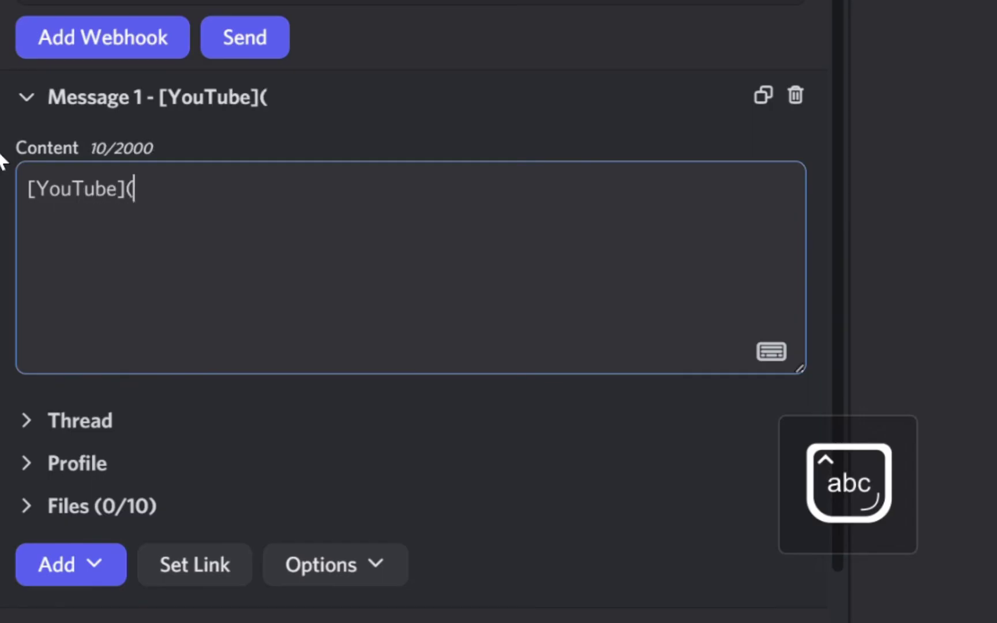
{"action": "type", "text": "https://youtube.com"}
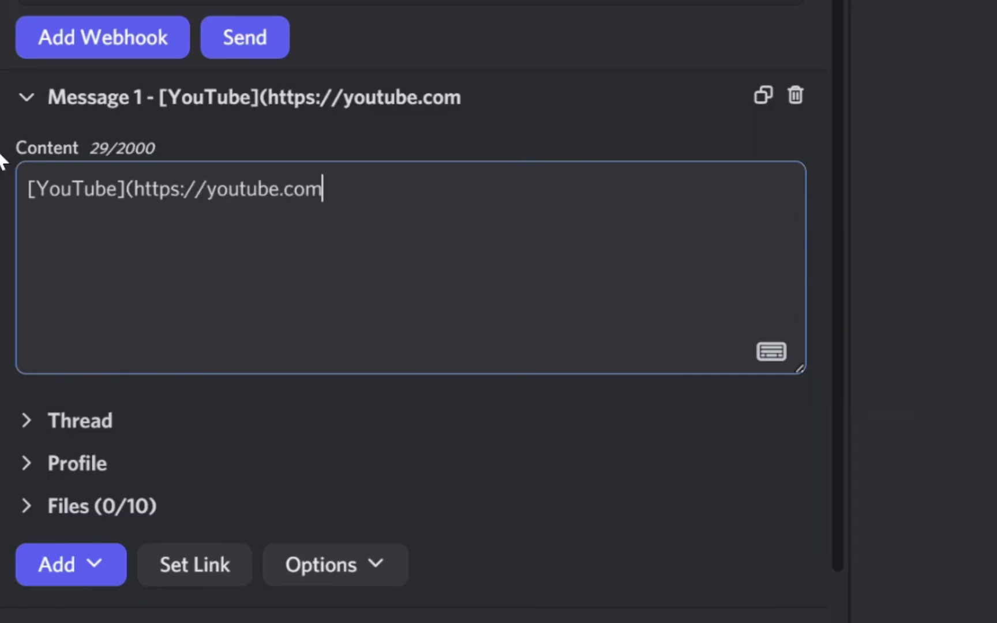
{"action": "type", "text": ")"}
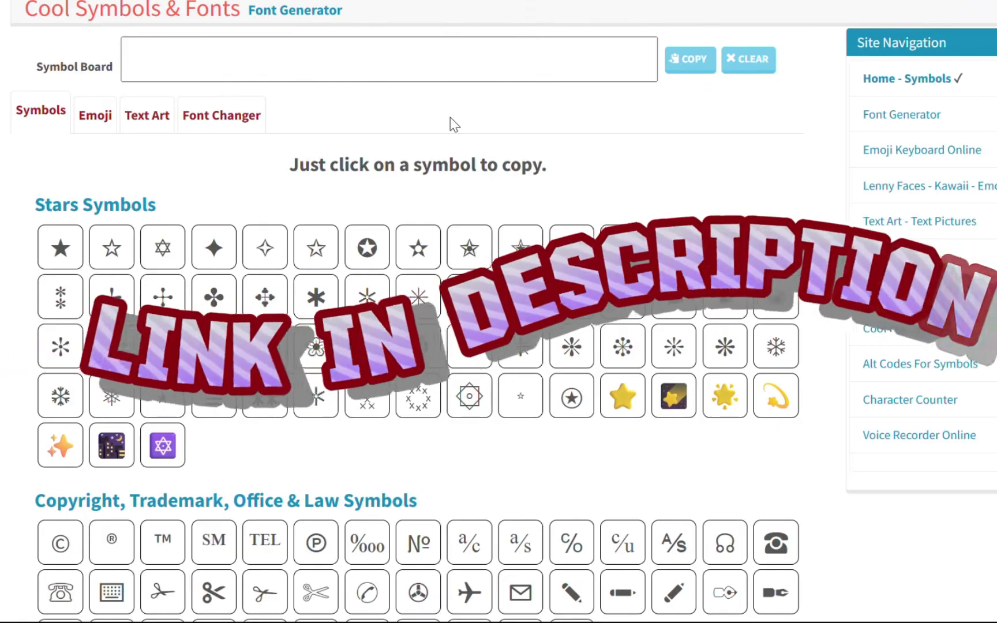
Browse the star, currency, bracket and chess symbols on the Cool Symbols & Fonts website
{"action": "left_click", "coordinate": [42, 254]}
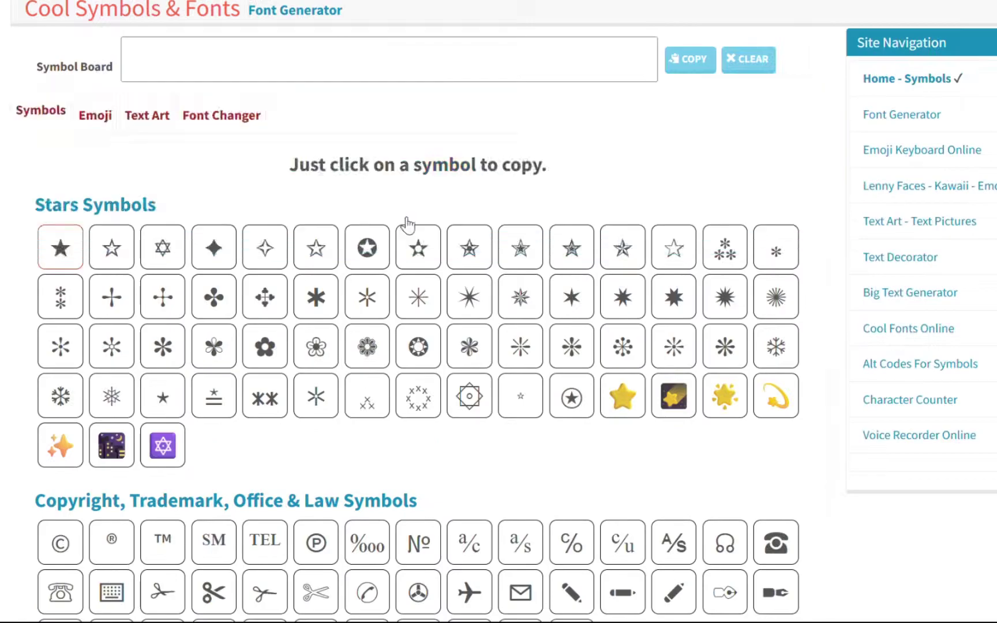
{"action": "scroll", "coordinate": [663, 427], "scroll_direction": "down", "scroll_amount": 10}
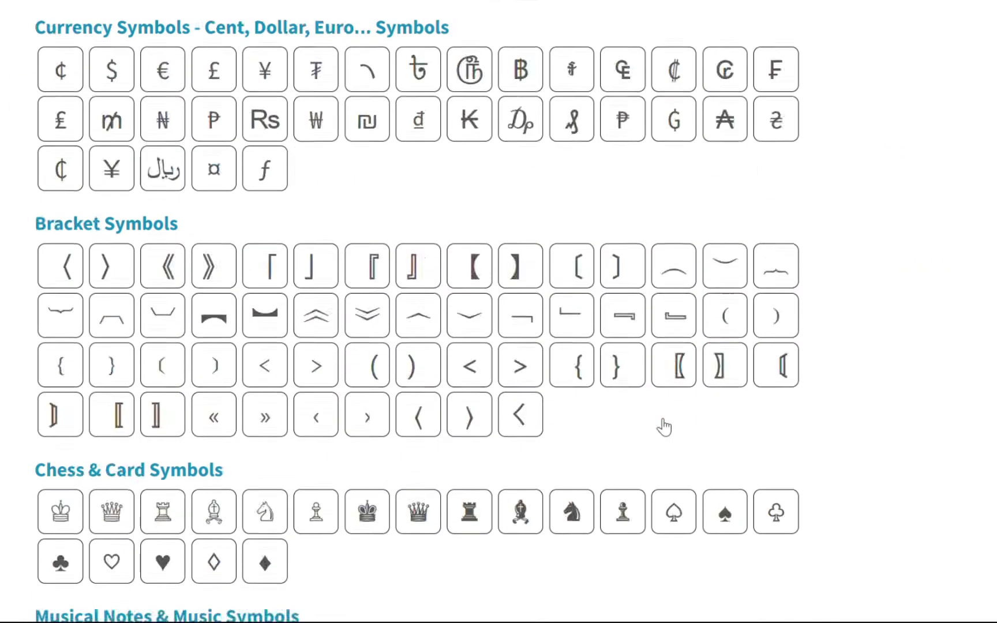
{"action": "scroll", "coordinate": [664, 427], "scroll_direction": "down", "scroll_amount": 10}
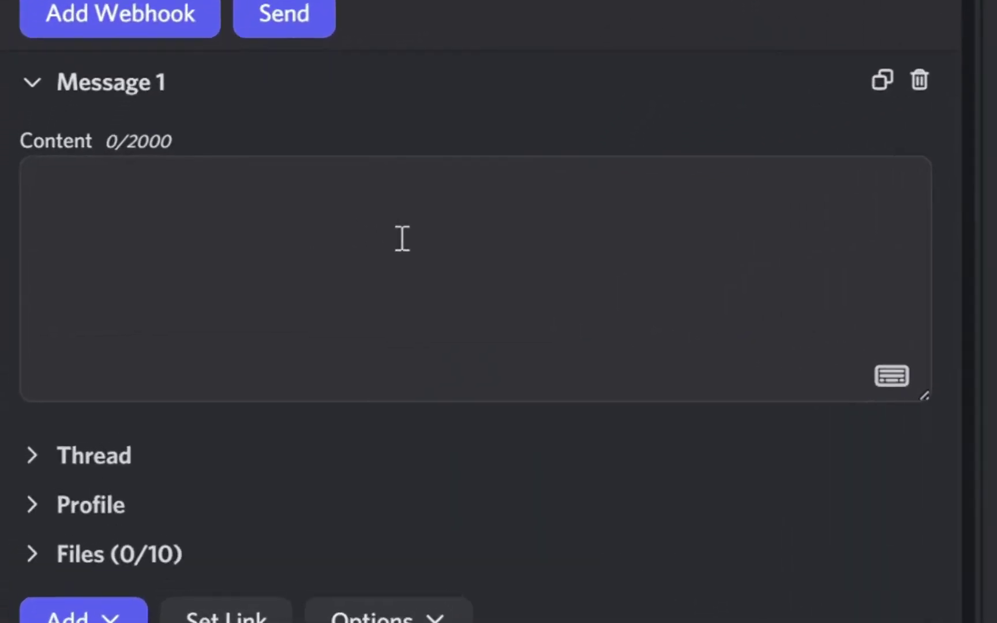
Enter "This is the message" as the content of Message 1 in Discohook
{"action": "left_click", "coordinate": [403, 238]}
{"action": "type", "text": "This is the me"}
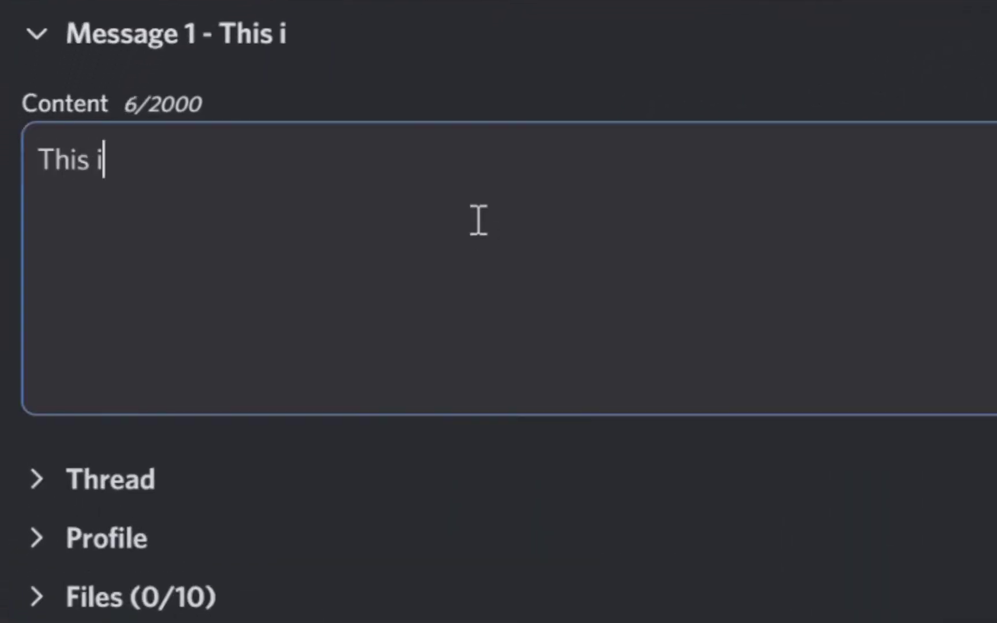
{"action": "type", "text": "ssage"}
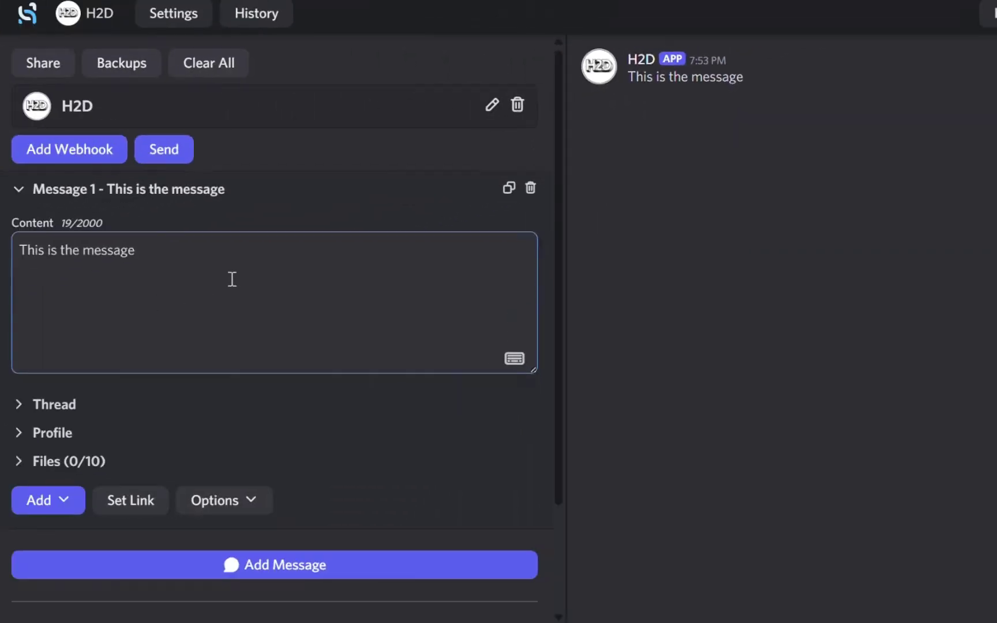
Add an embed to Message 1 and expand its settings
{"action": "scroll", "coordinate": [378, 399], "scroll_direction": "down", "scroll_amount": 1}
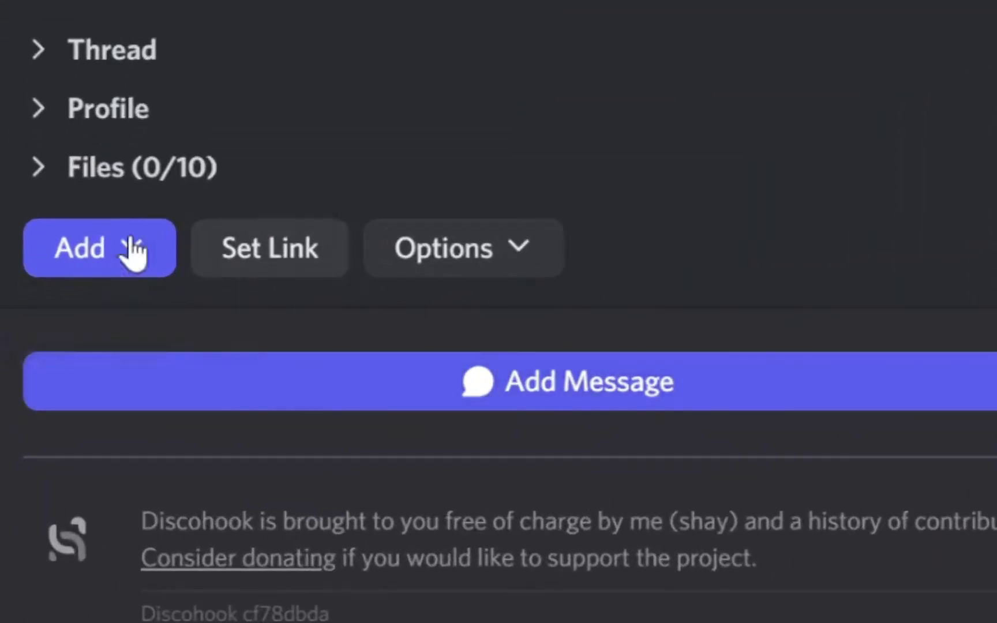
{"action": "left_click", "coordinate": [134, 252]}
{"action": "left_click", "coordinate": [248, 263]}
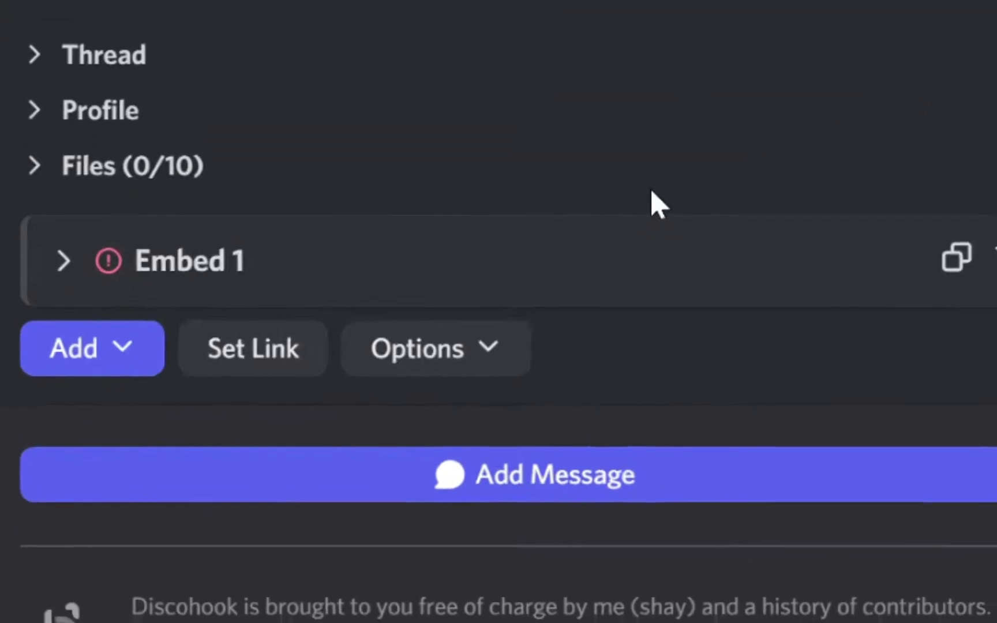
{"action": "scroll", "coordinate": [670, 427], "scroll_direction": "down", "scroll_amount": 1}
{"action": "left_click", "coordinate": [193, 260]}
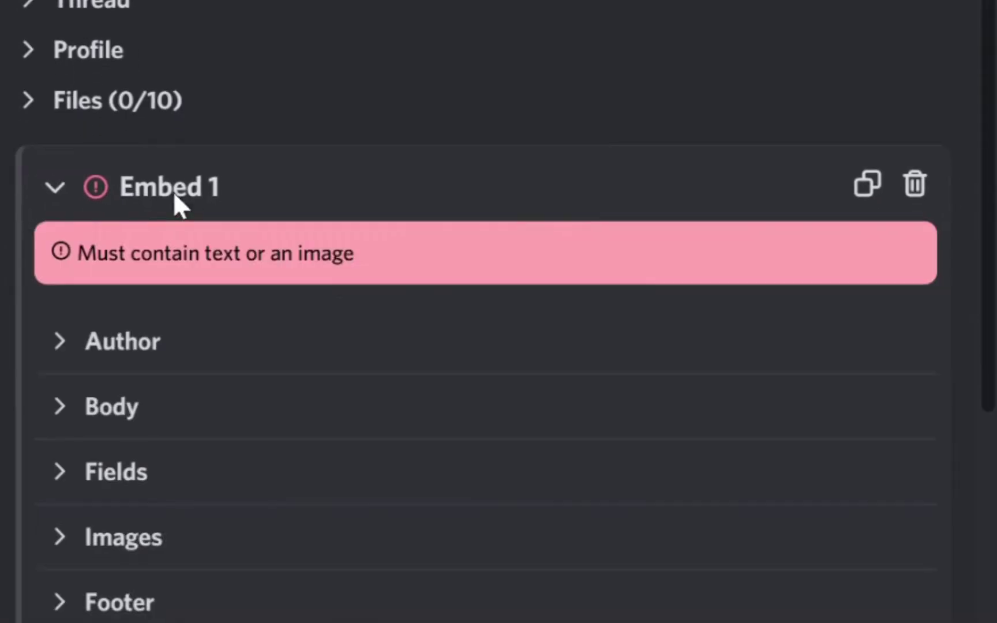
Set the author name of Embed 1 to "Tutorial Server"
{"action": "scroll", "coordinate": [619, 225], "scroll_direction": "down", "scroll_amount": 4}
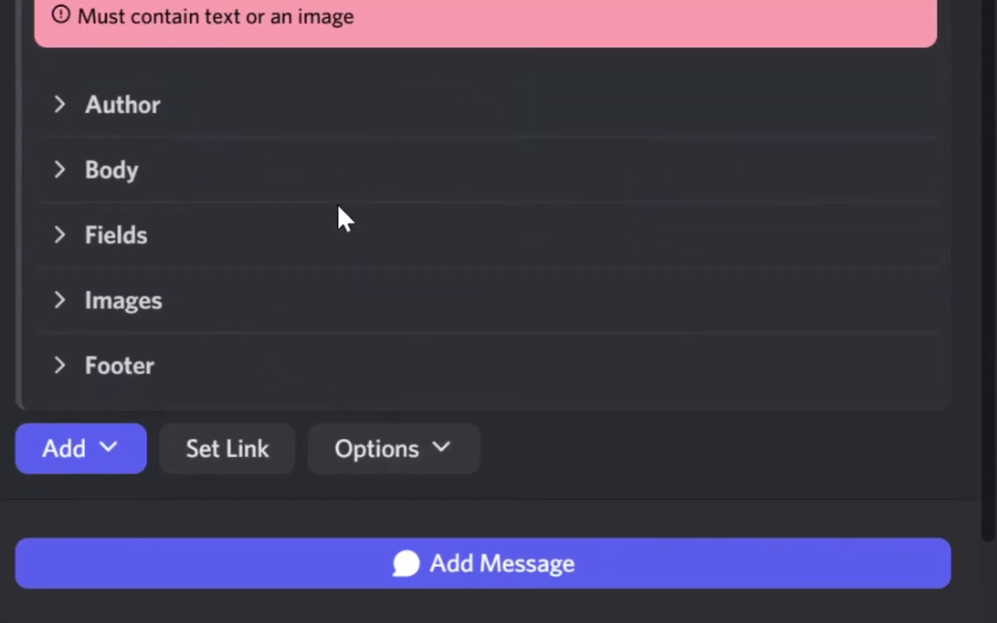
{"action": "left_click", "coordinate": [93, 109]}
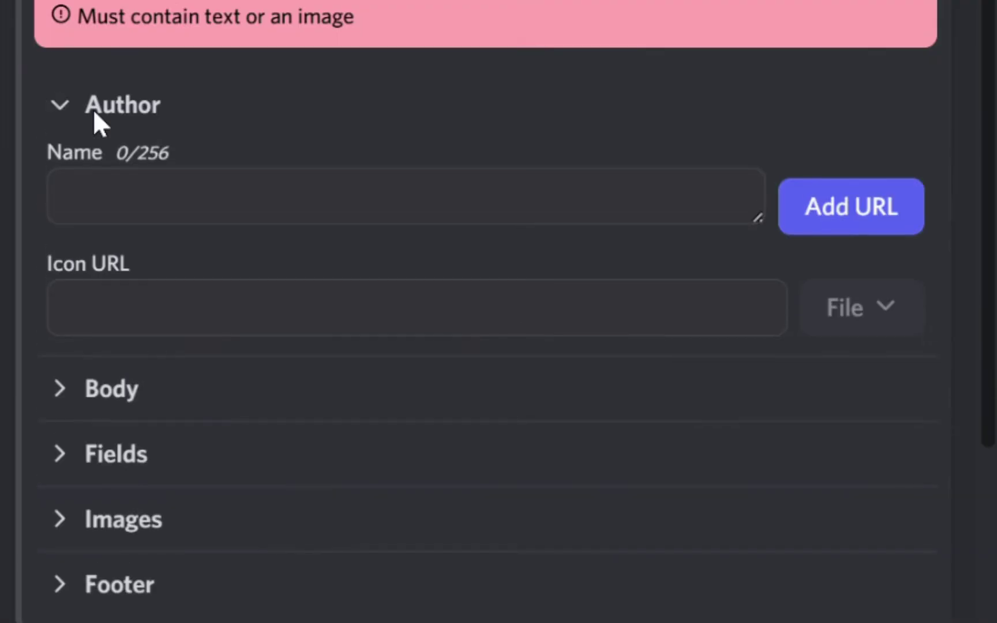
{"action": "left_click", "coordinate": [374, 189]}
{"action": "type", "text": "Tutorial"}
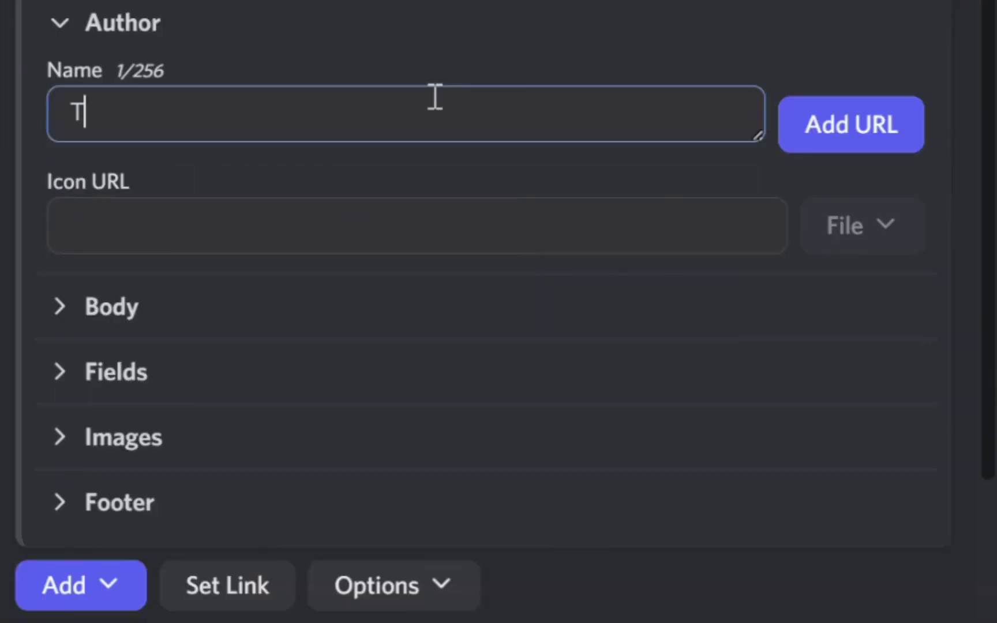
{"action": "type", "text": " Server"}
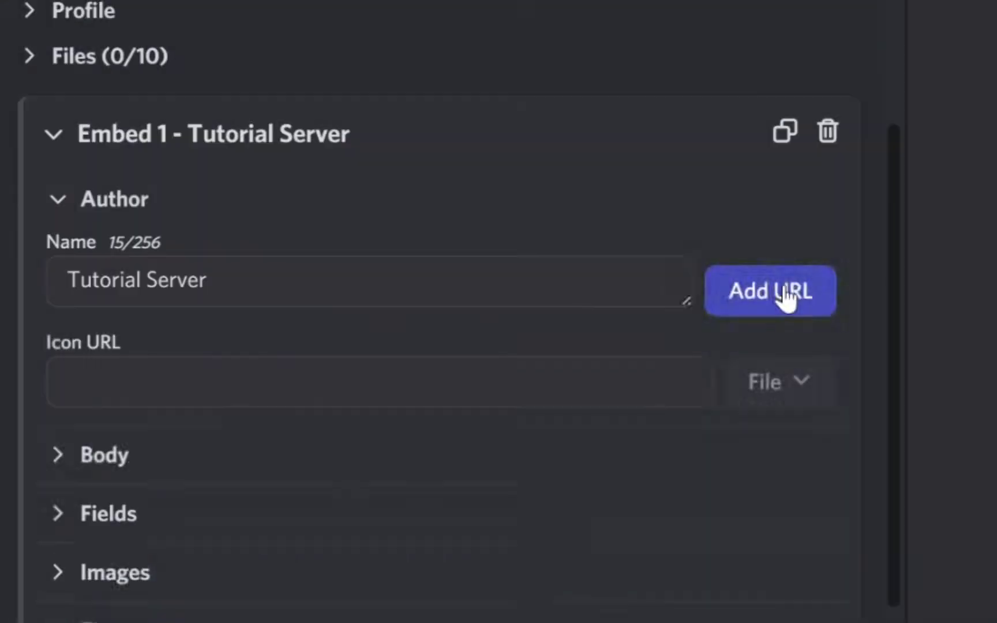
{"action": "left_click", "coordinate": [777, 293]}
{"action": "scroll", "coordinate": [612, 306], "scroll_direction": "down", "scroll_amount": 2}
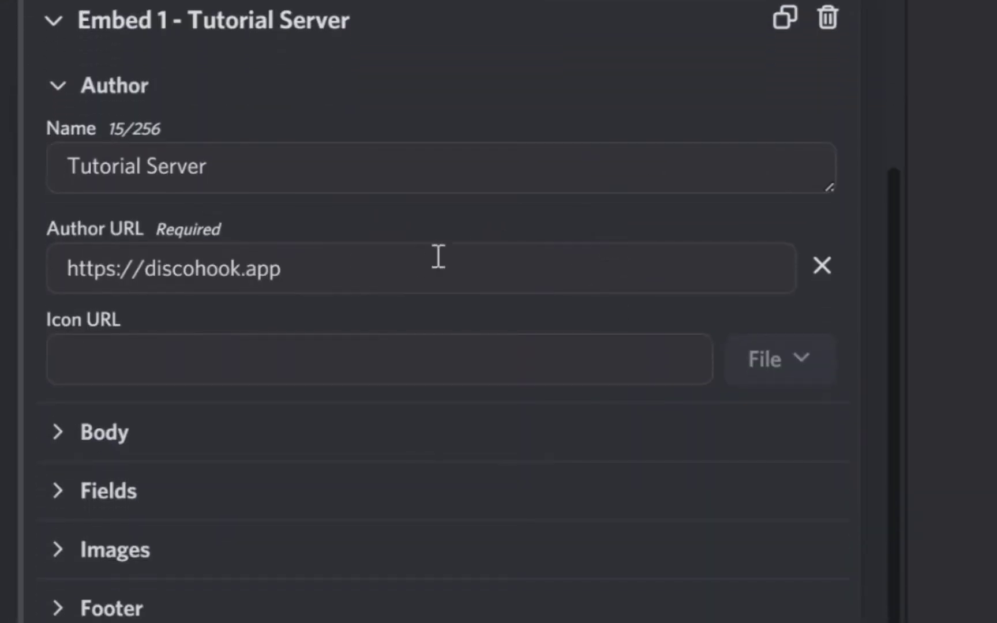
{"action": "left_click", "coordinate": [822, 265]}
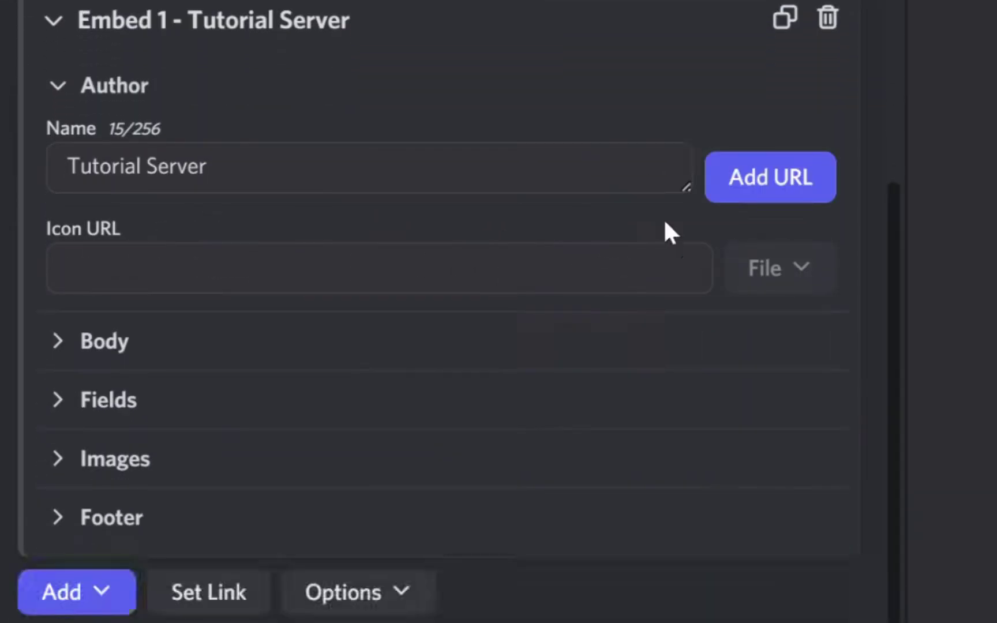
Switch to Discord and send the attached image channels4_profile (1).jpg in the private channel
{"action": "scroll", "coordinate": [665, 222], "scroll_direction": "up", "scroll_amount": 1}
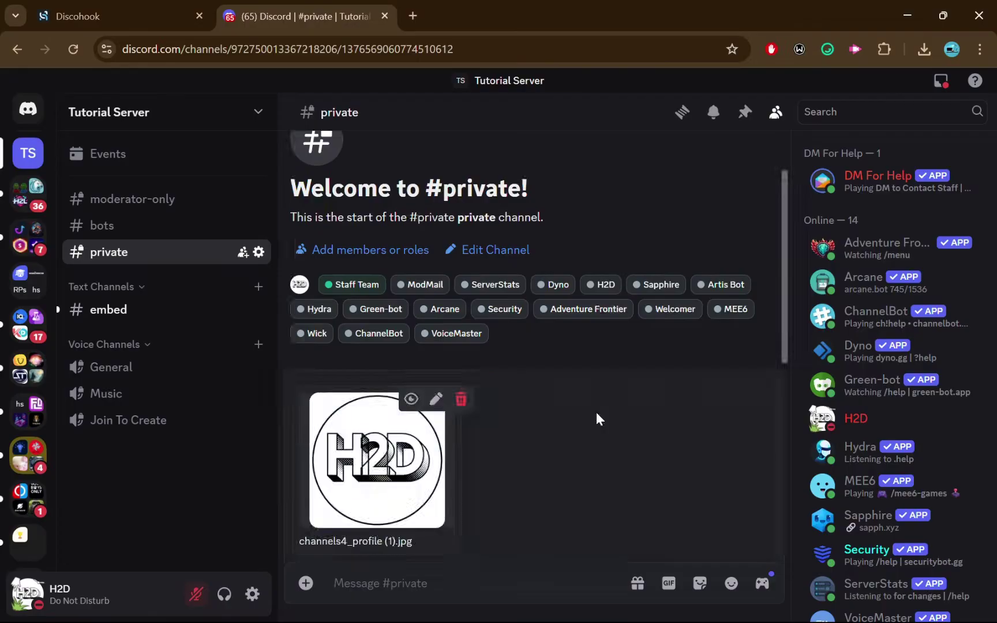
{"action": "key", "text": "Return"}
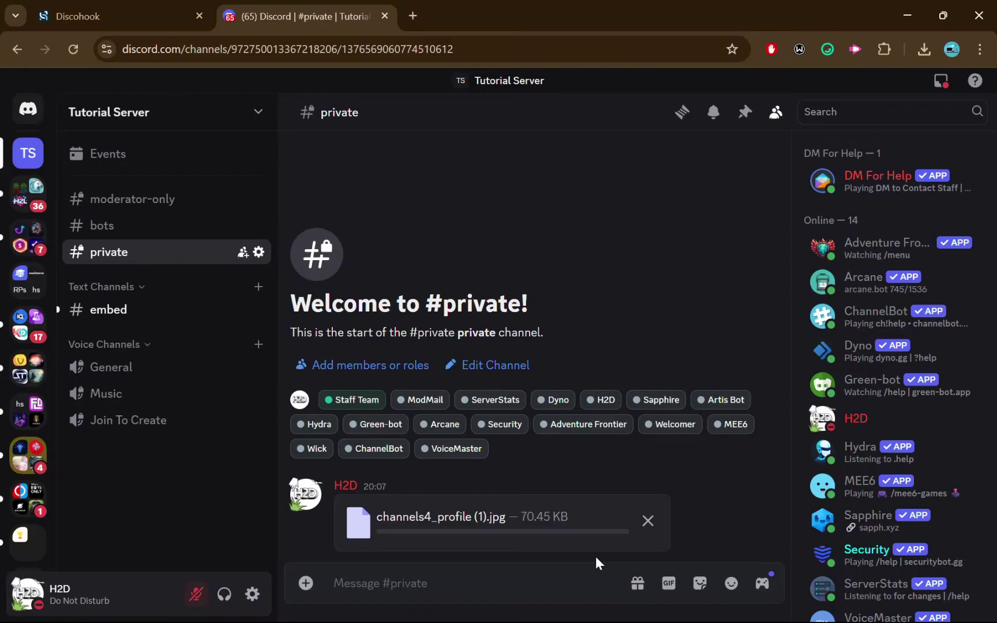
Copy the address of the H2D logo image posted in the private channel and use it as Embed 1's author icon URL in Discohook
{"action": "left_click", "coordinate": [479, 466]}
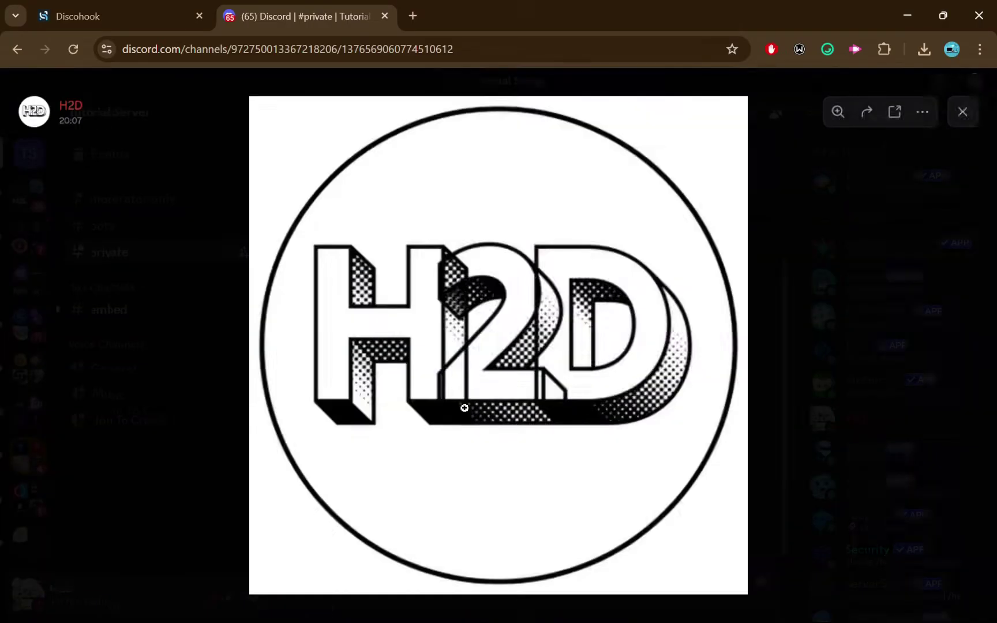
{"action": "right_click", "coordinate": [436, 407]}
{"action": "left_click", "coordinate": [541, 231]}
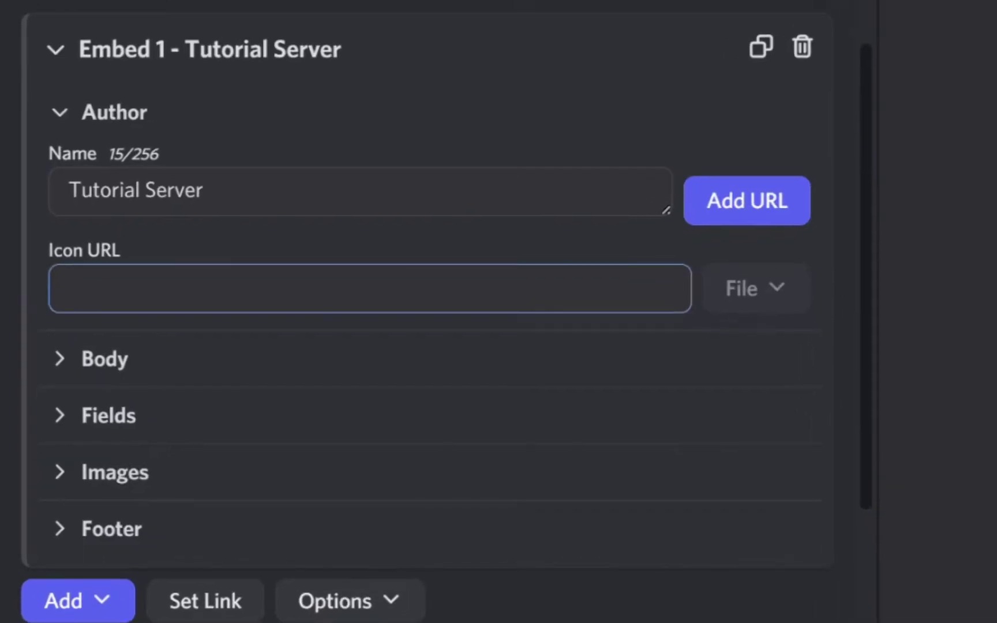
{"action": "key", "text": "ctrl+v"}
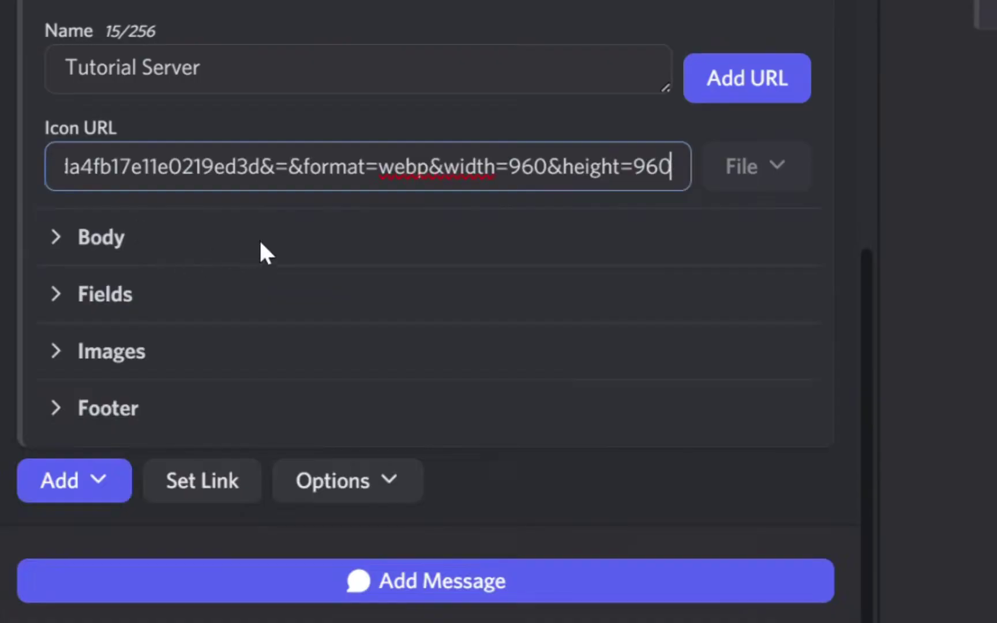
Set the title in the body of Embed 1 to "Title" and add a title URL
{"action": "left_click", "coordinate": [295, 238]}
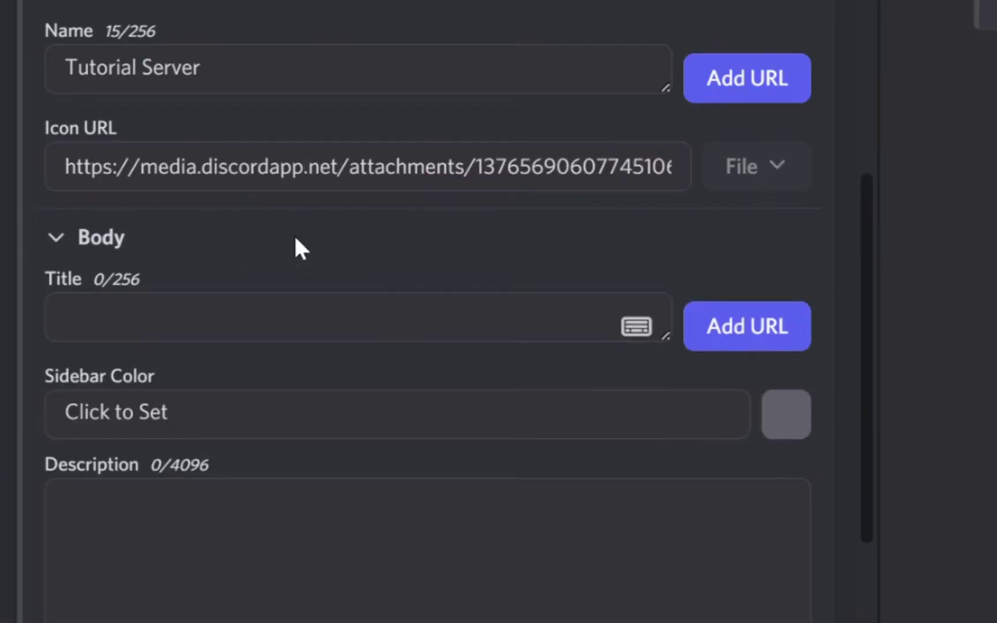
{"action": "scroll", "coordinate": [386, 264], "scroll_direction": "down", "scroll_amount": 2}
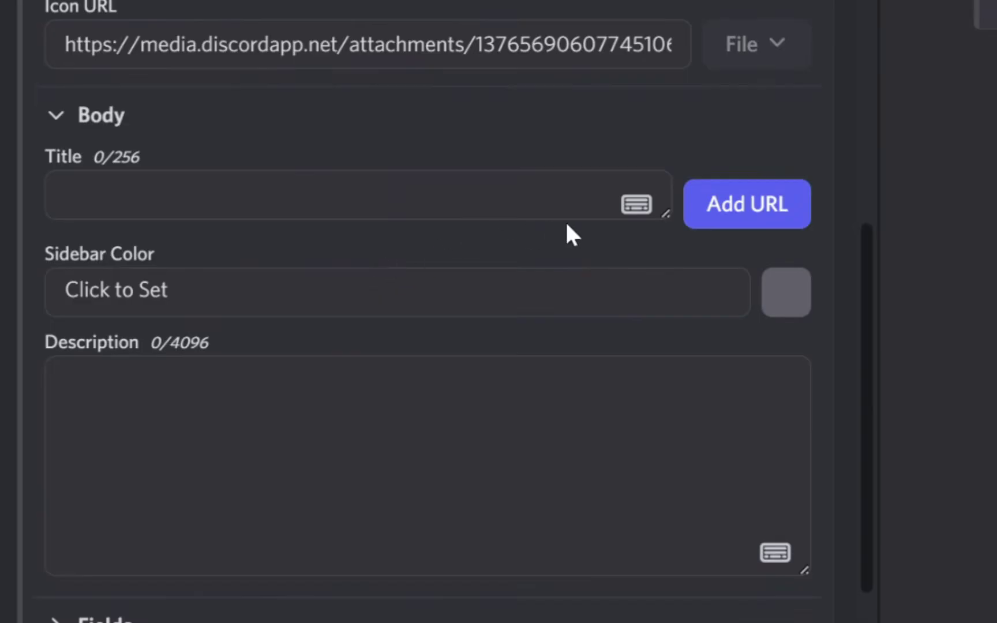
{"action": "left_click", "coordinate": [416, 194]}
{"action": "type", "text": "Tit"}
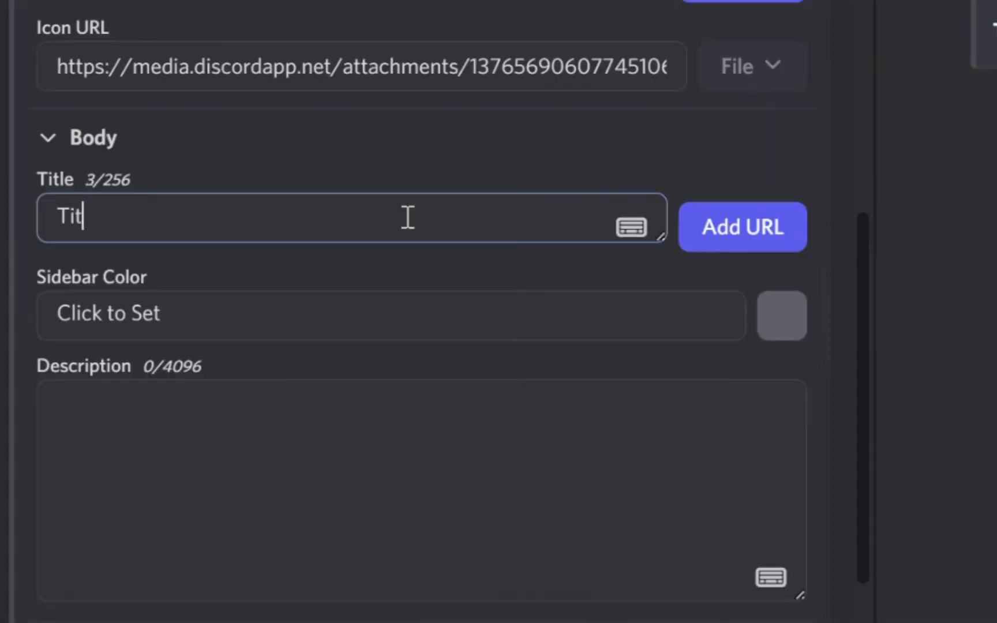
{"action": "type", "text": "le"}
{"action": "left_click", "coordinate": [748, 242]}
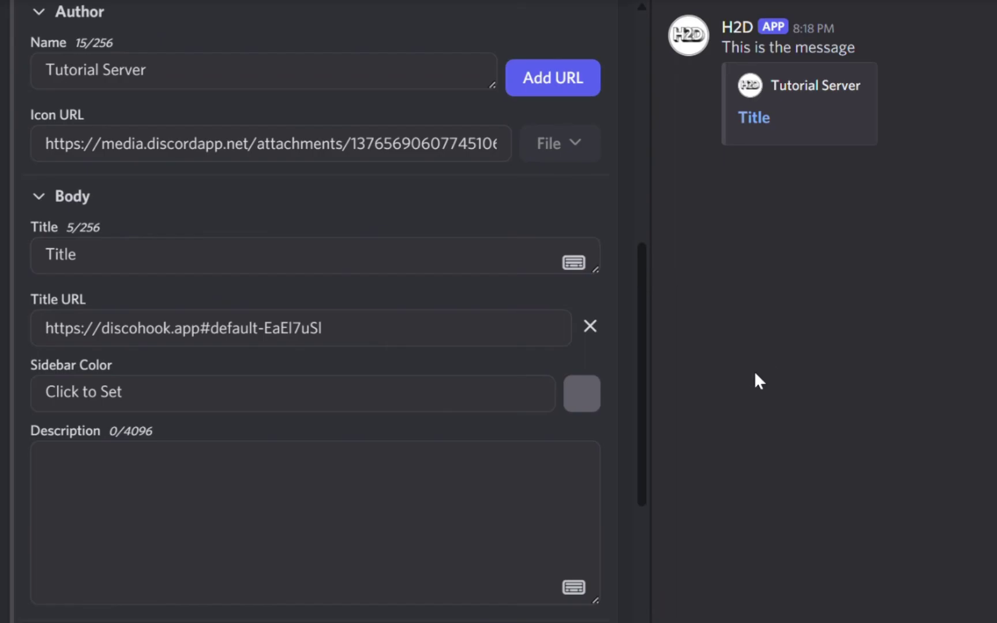
Set the sidebar color of Embed 1 to the purple #8b79d8
{"action": "scroll", "coordinate": [629, 438], "scroll_direction": "down", "scroll_amount": 2}
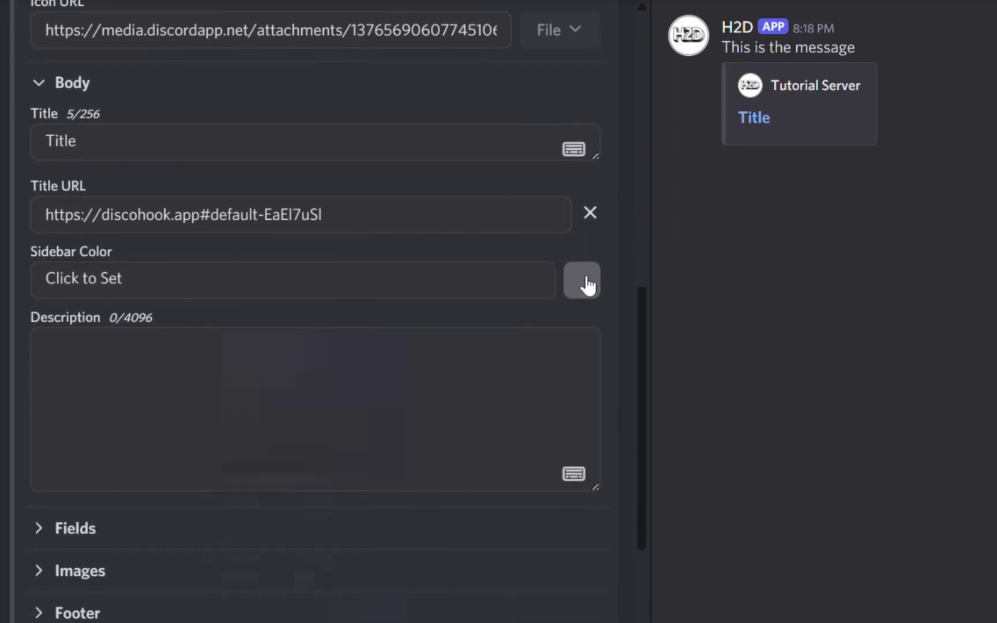
{"action": "left_click", "coordinate": [587, 283]}
{"action": "left_click_drag", "start_coordinate": [306, 441], "coordinate": [293, 341]}
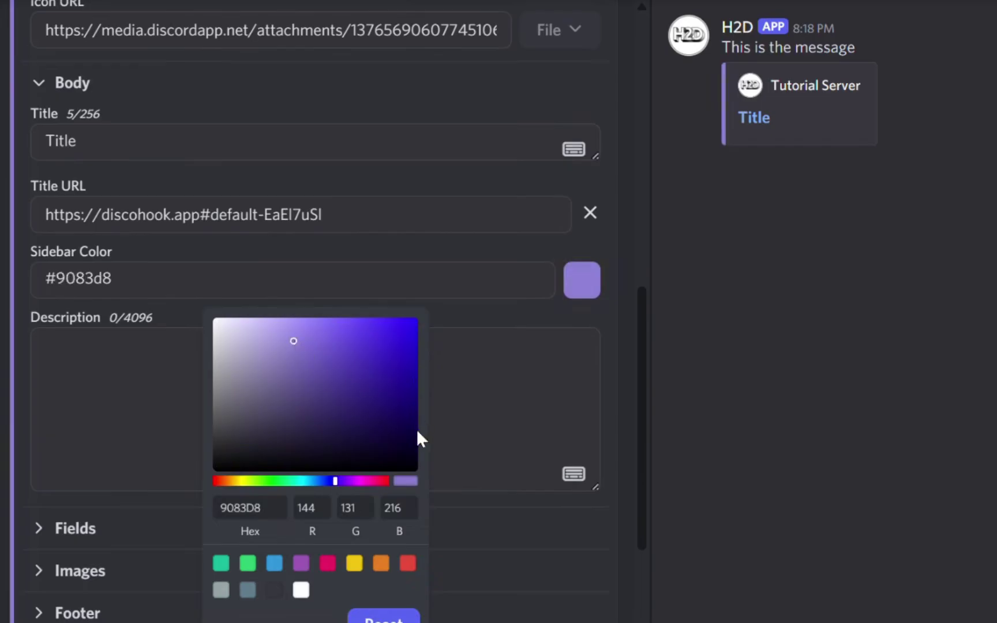
{"action": "mouse_move", "coordinate": [335, 481]}
{"action": "left_mouse_down"}
{"action": "mouse_move", "coordinate": [307, 481]}
{"action": "mouse_move", "coordinate": [351, 480]}
{"action": "mouse_move", "coordinate": [257, 486]}
{"action": "mouse_move", "coordinate": [330, 483]}
{"action": "left_mouse_up"}
{"action": "left_click", "coordinate": [772, 348]}
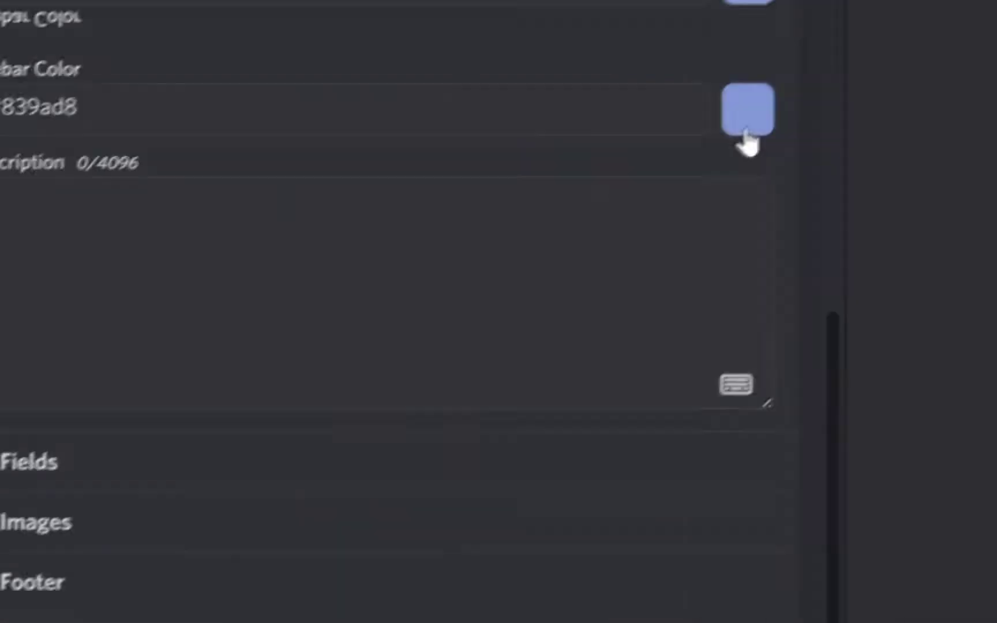
{"action": "left_click", "coordinate": [745, 134]}
{"action": "double_click", "coordinate": [251, 447]}
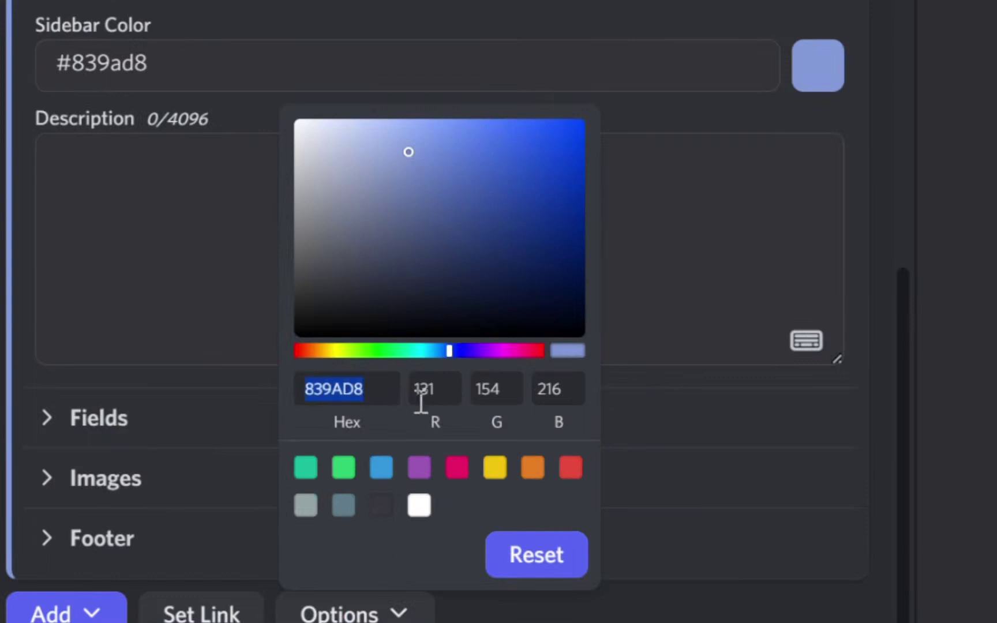
{"action": "left_click", "coordinate": [386, 393]}
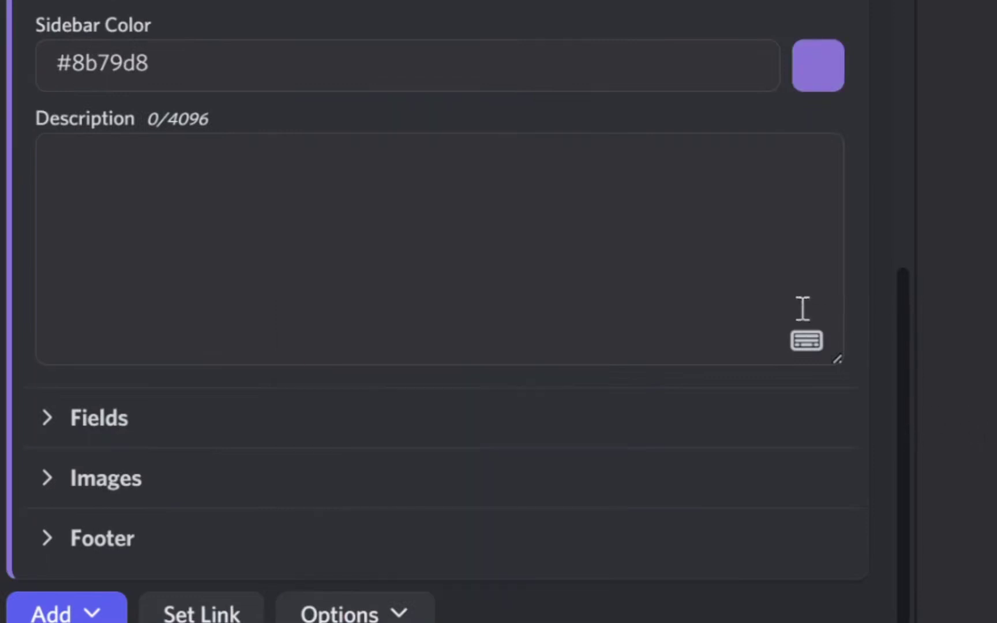
Enter "Description" as the description of Embed 1
{"action": "left_click", "coordinate": [548, 227]}
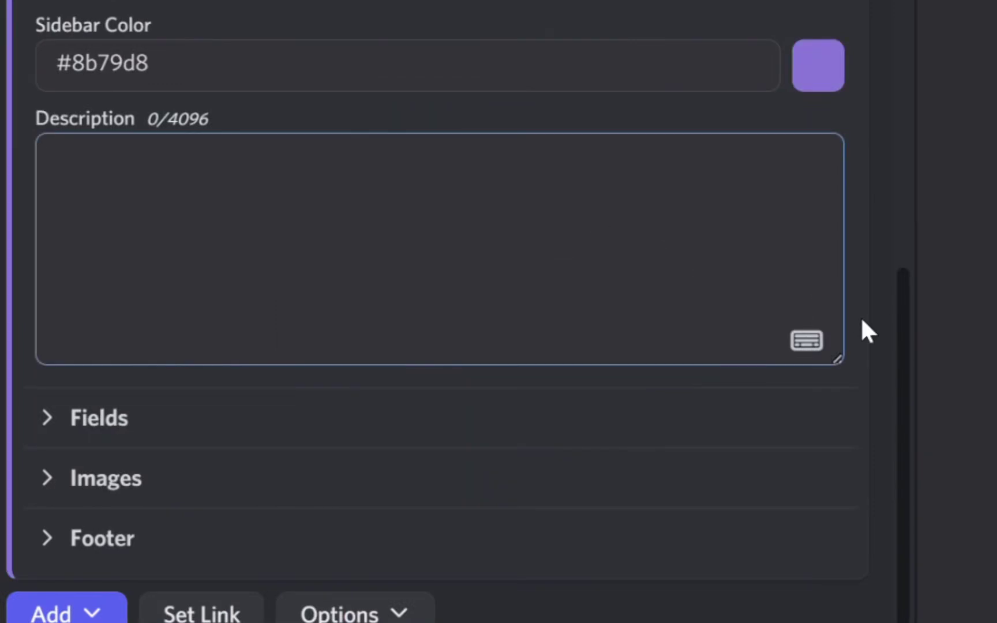
{"action": "type", "text": "Descripti"}
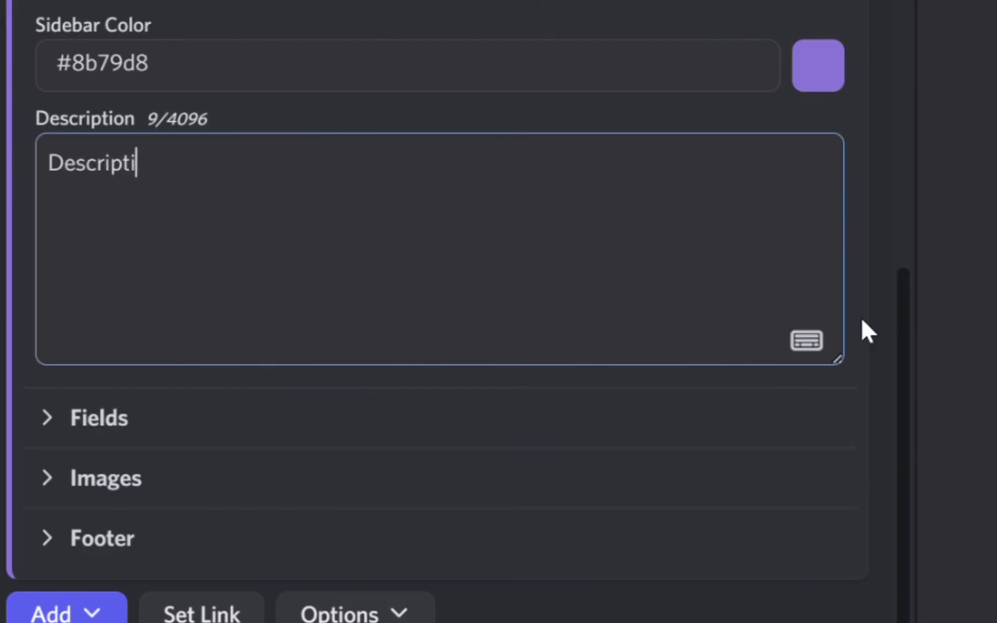
{"action": "type", "text": "on"}
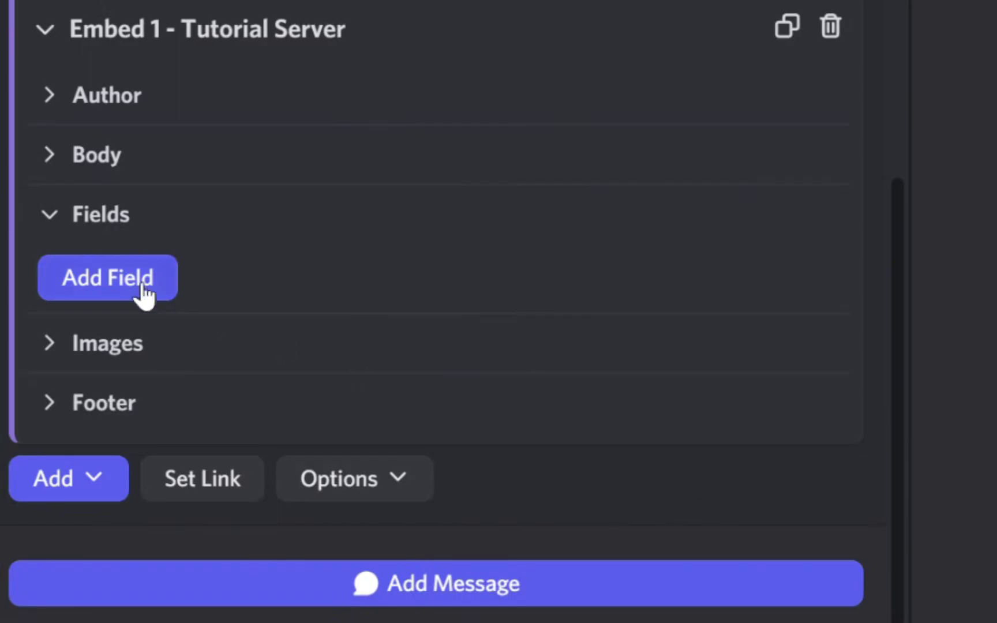
Add a first field to Embed 1 with the name "Name" and the value "Value"
{"action": "left_click", "coordinate": [139, 285]}
{"action": "left_click", "coordinate": [72, 257]}
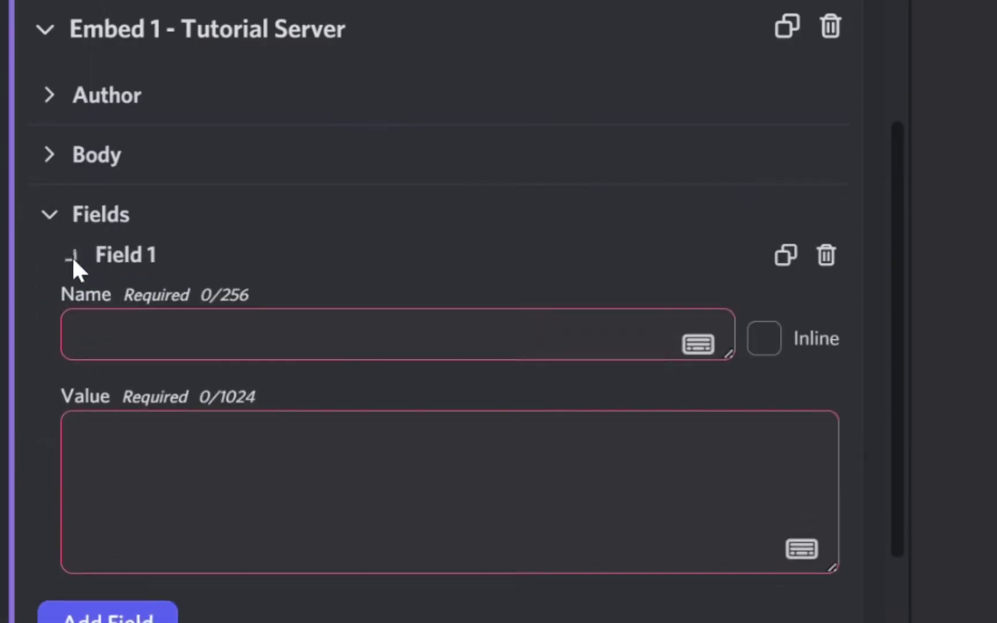
{"action": "left_click", "coordinate": [288, 340]}
{"action": "type", "text": "Name"}
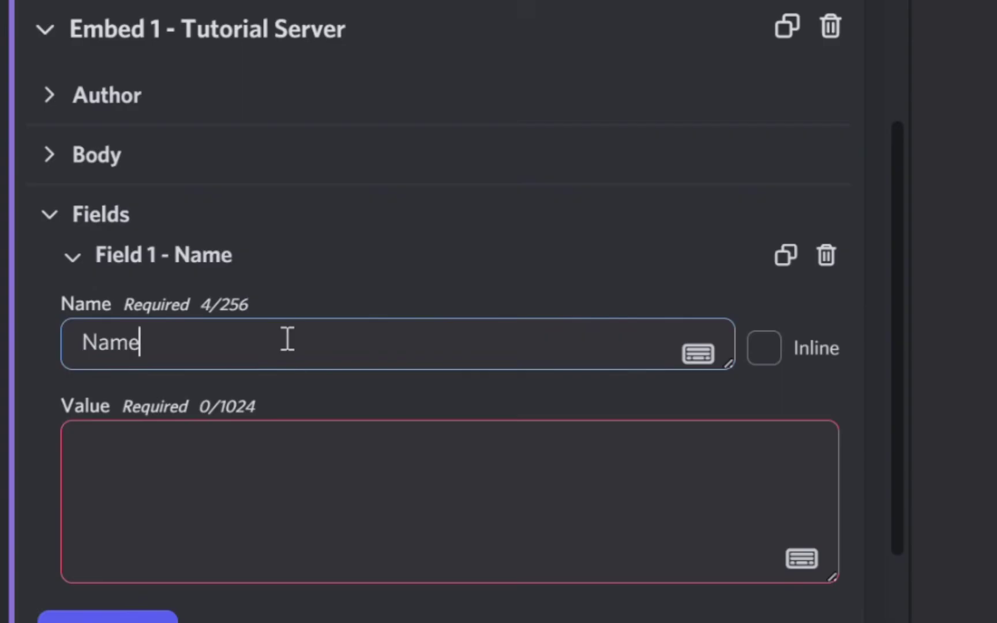
{"action": "left_click", "coordinate": [400, 483]}
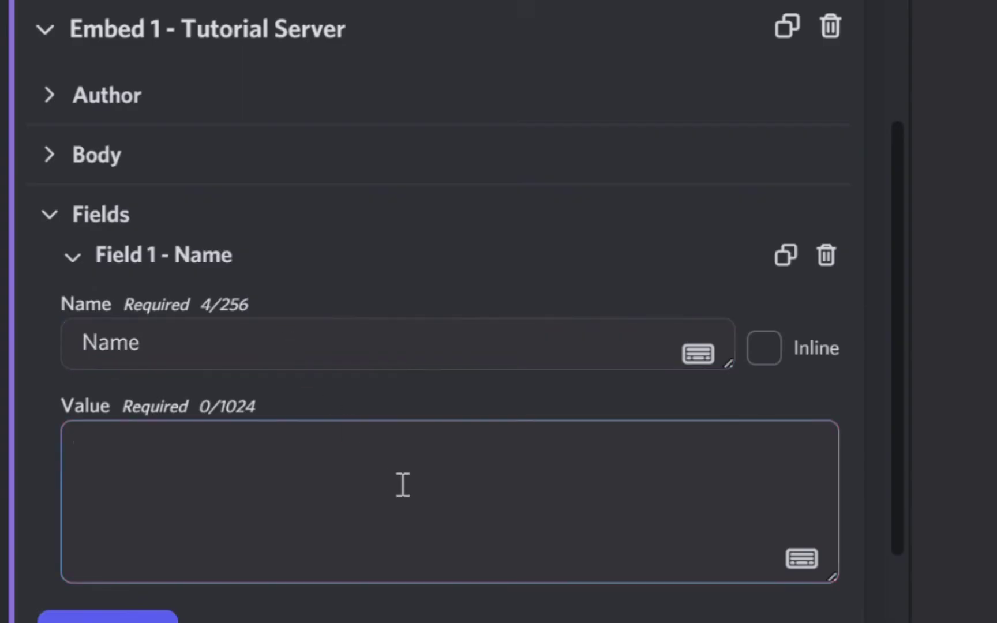
{"action": "type", "text": "Value"}
Add a second field to Embed 1 and name it "Name 1", reusing the first field's name
{"action": "scroll", "coordinate": [403, 485], "scroll_direction": "down", "scroll_amount": 4}
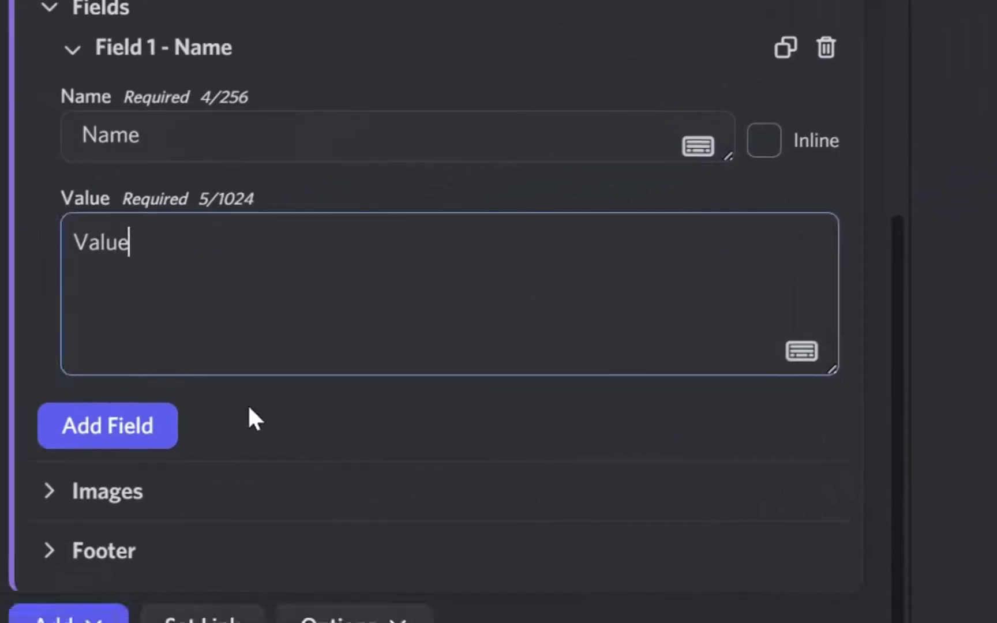
{"action": "left_click", "coordinate": [149, 428]}
{"action": "double_click", "coordinate": [109, 140]}
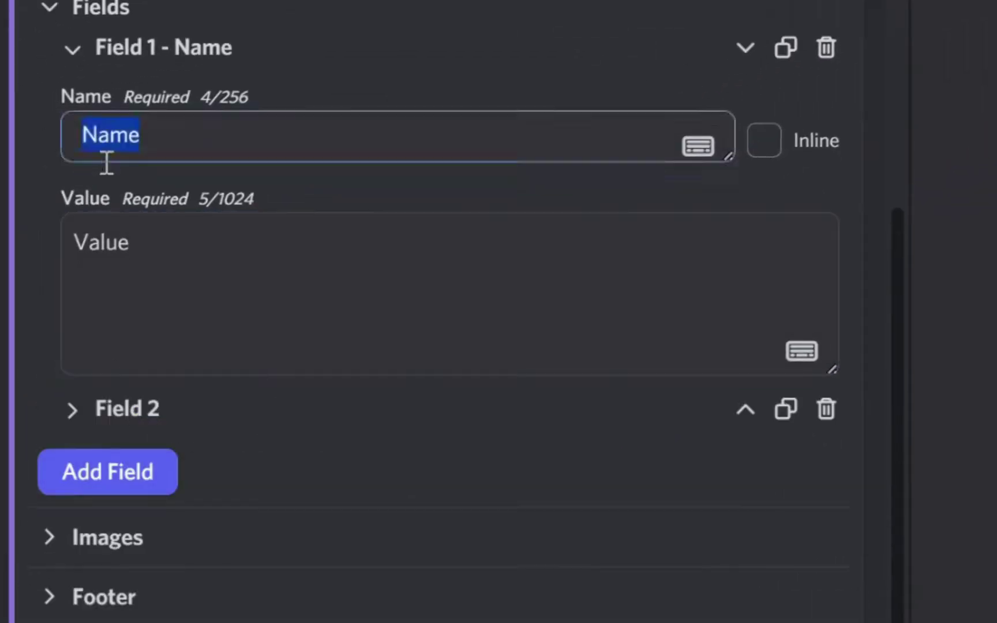
{"action": "left_click", "coordinate": [153, 463]}
{"action": "left_click", "coordinate": [826, 454]}
{"action": "left_click", "coordinate": [133, 410]}
{"action": "left_click", "coordinate": [199, 493]}
{"action": "key", "text": "ctrl+v"}
{"action": "type", "text": "1"}
Copy the first field's value into Field 2 and extend it to "Value 1"
{"action": "double_click", "coordinate": [101, 243]}
{"action": "key", "text": "ctrl+c"}
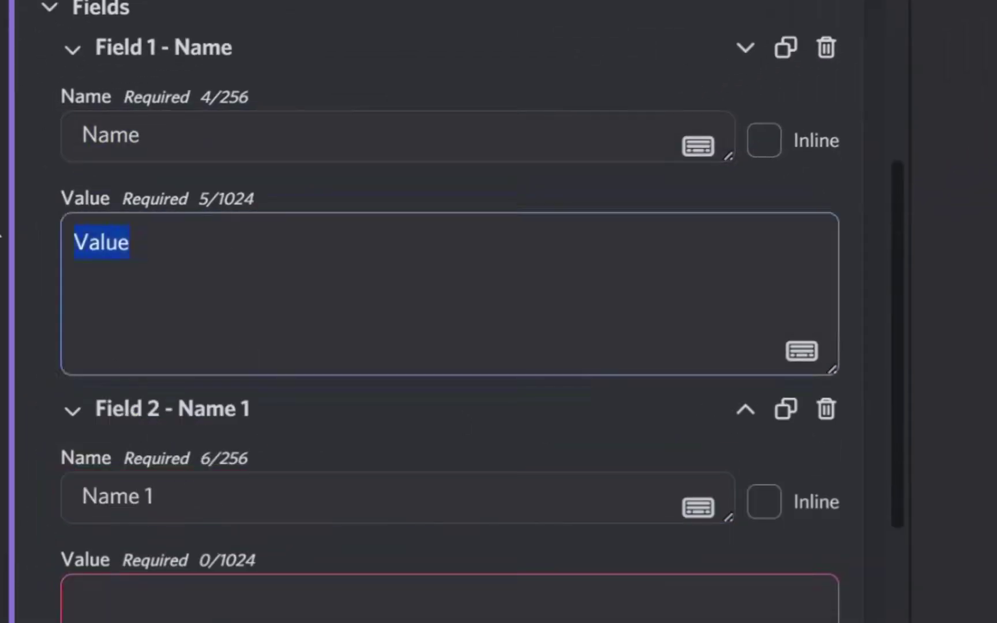
{"action": "left_click", "coordinate": [274, 613]}
{"action": "key", "text": "ctrl+v"}
{"action": "type", "text": "2"}
{"action": "key", "text": "BackSpace"}
{"action": "type", "text": "1"}
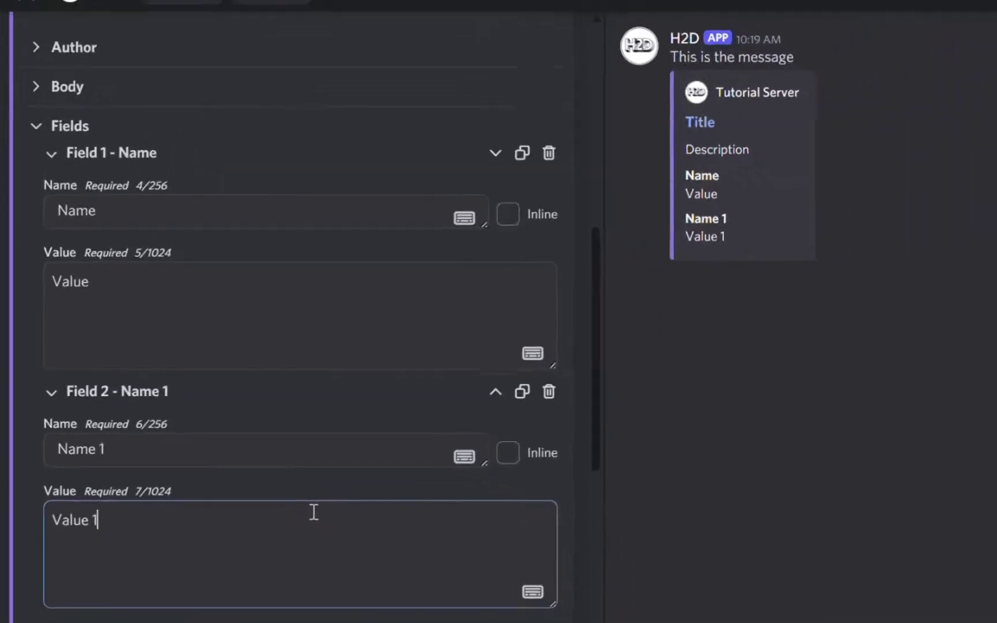
Make both embed fields inline
{"action": "left_click", "coordinate": [726, 442]}
{"action": "scroll", "coordinate": [527, 375], "scroll_direction": "down", "scroll_amount": 1}
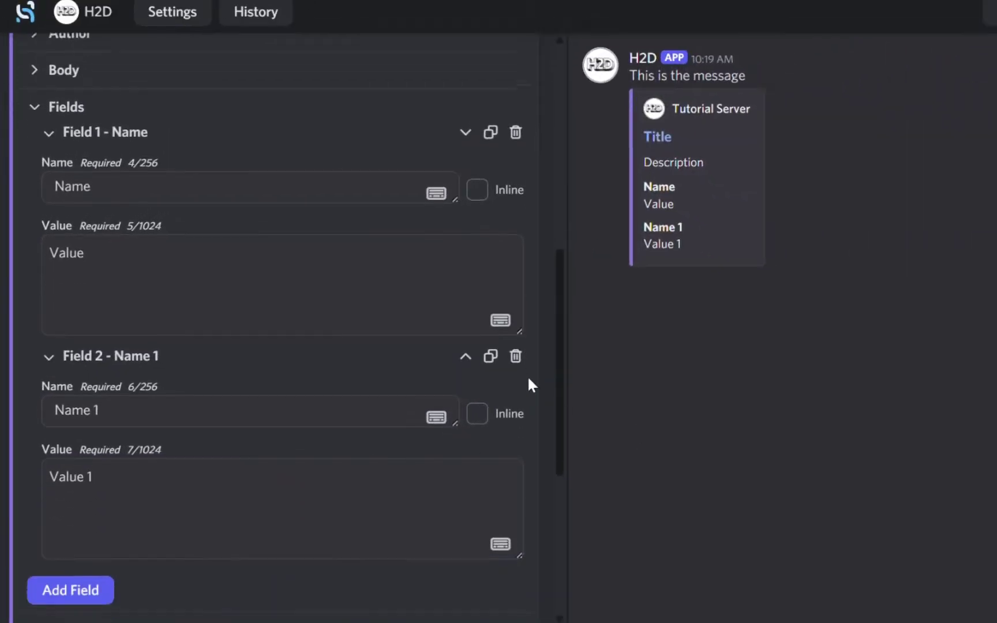
{"action": "left_click", "coordinate": [477, 407]}
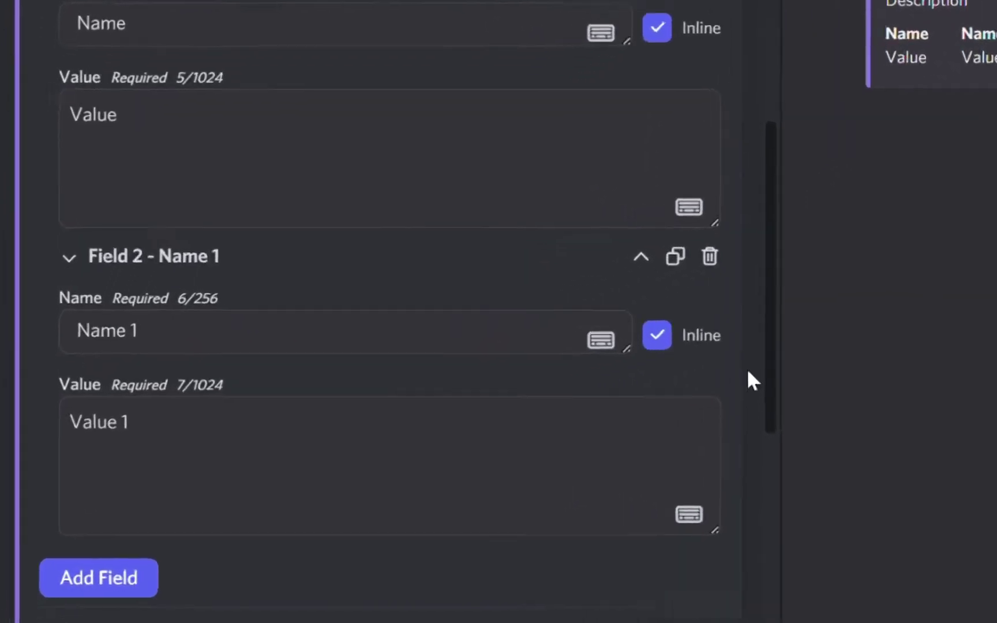
Copy the image address of the Rules banner New_Project.png and use it as Embed 1's large image URL
{"action": "scroll", "coordinate": [543, 433], "scroll_direction": "down", "scroll_amount": 5}
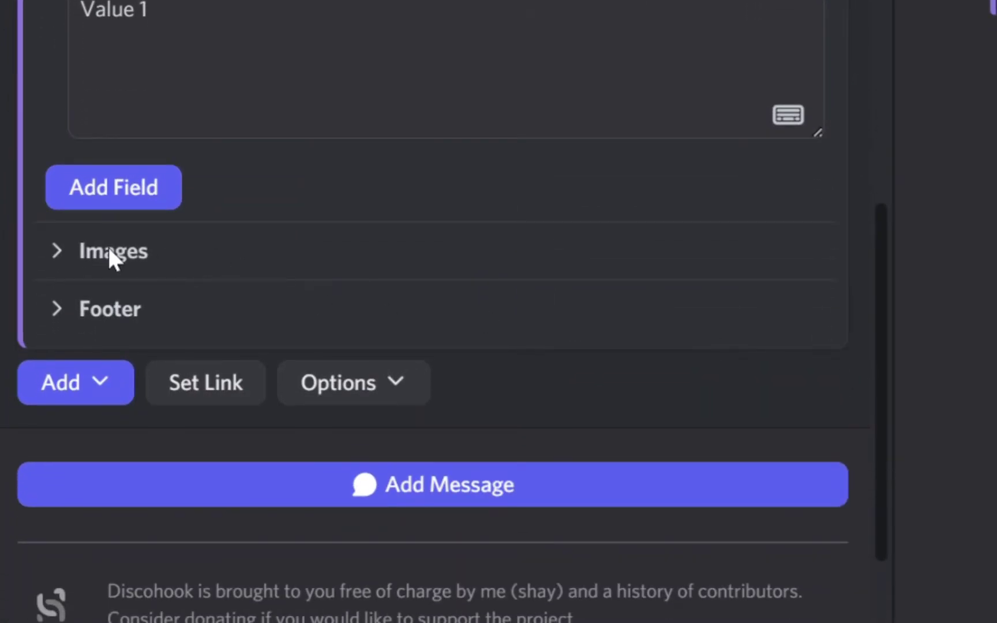
{"action": "left_click", "coordinate": [111, 254]}
{"action": "scroll", "coordinate": [361, 291], "scroll_direction": "down", "scroll_amount": 3}
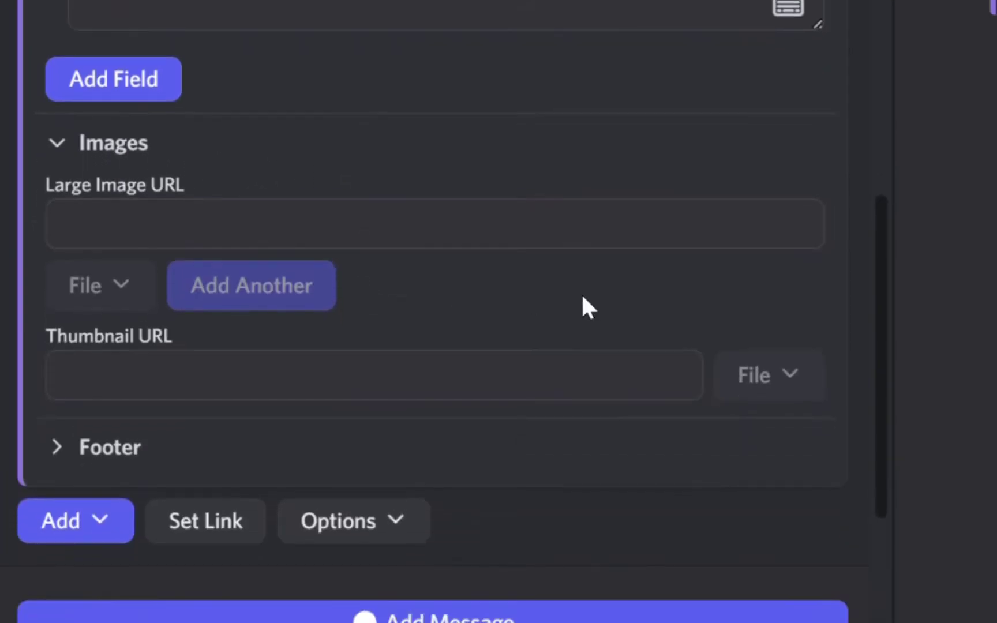
{"action": "left_click", "coordinate": [321, 8]}
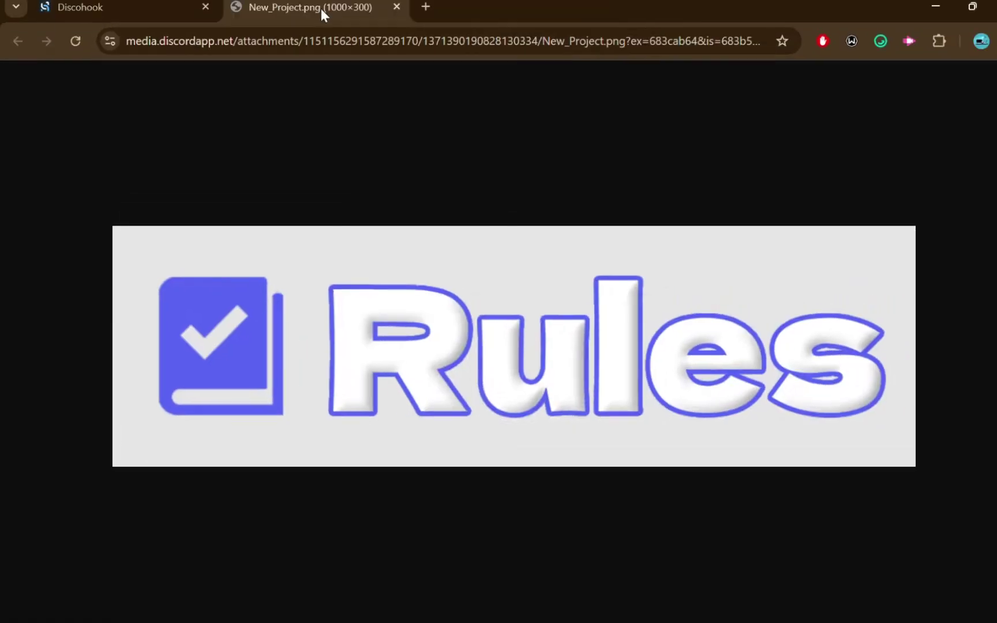
{"action": "right_click", "coordinate": [424, 303]}
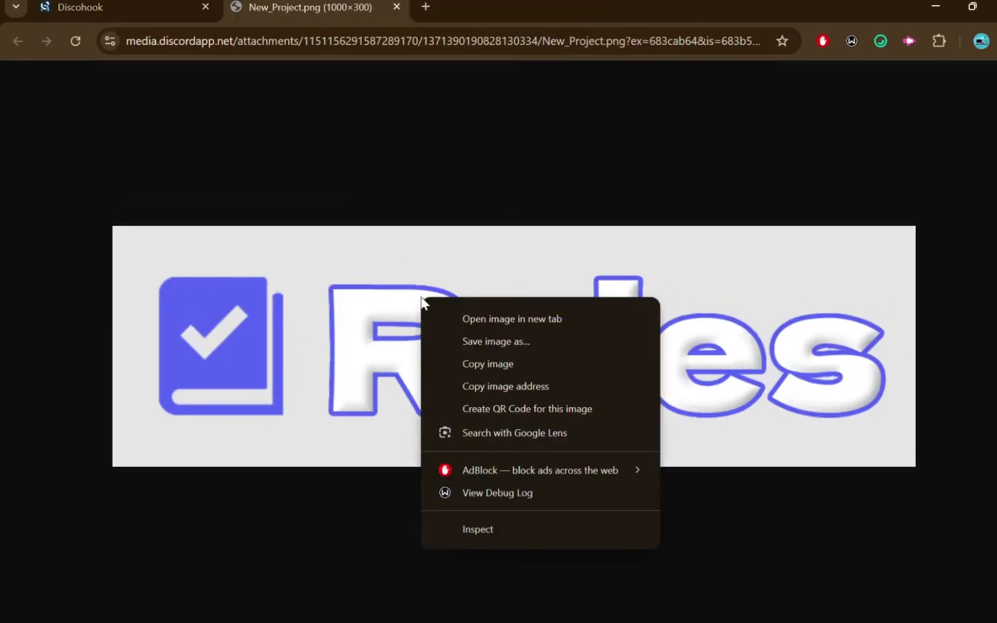
{"action": "left_click", "coordinate": [507, 384]}
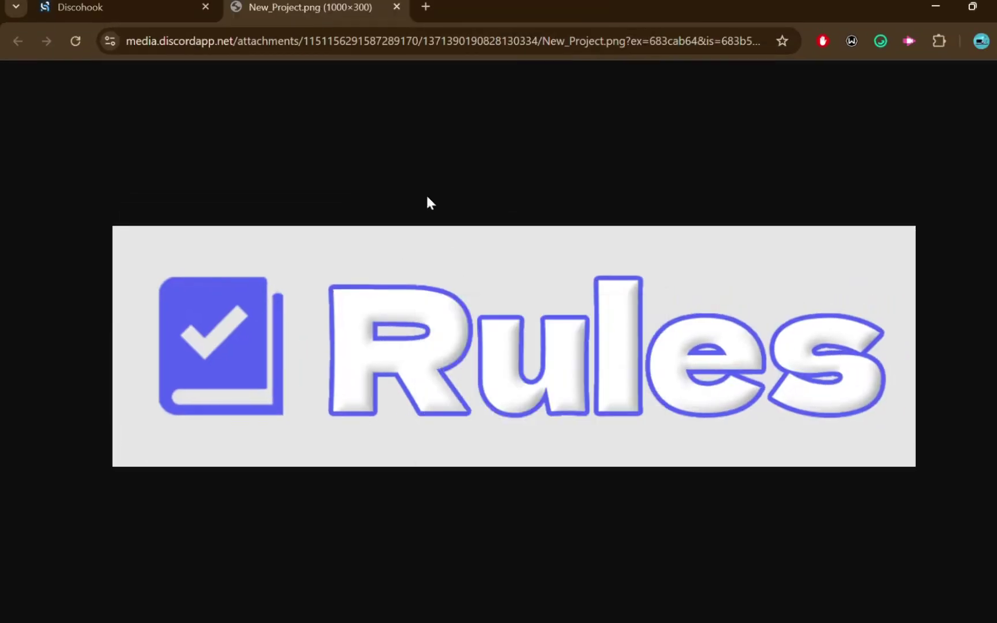
{"action": "left_click", "coordinate": [396, 10]}
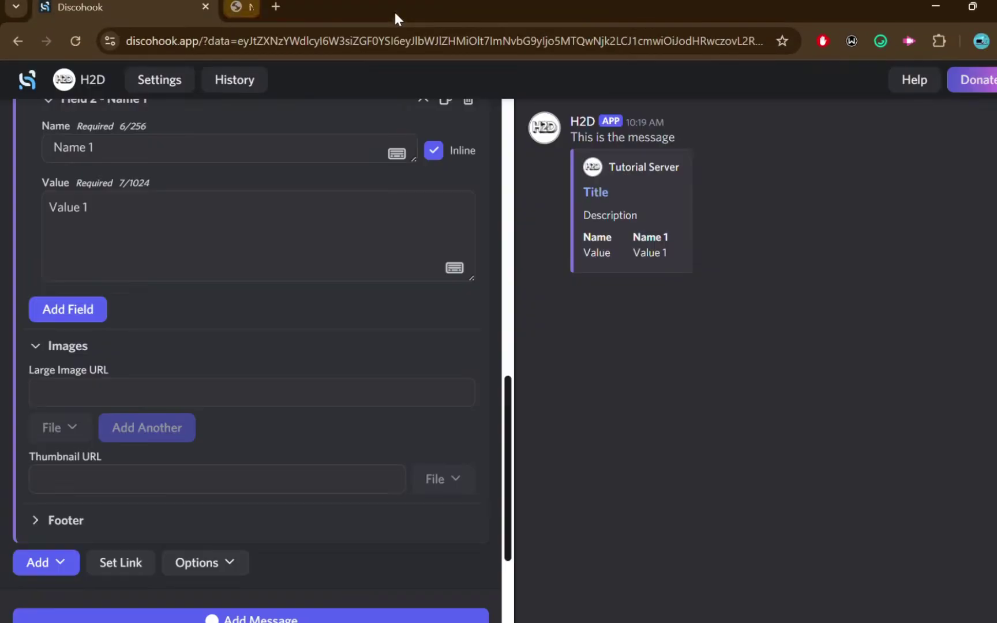
{"action": "left_click", "coordinate": [338, 389]}
{"action": "key", "text": "ctrl+v"}
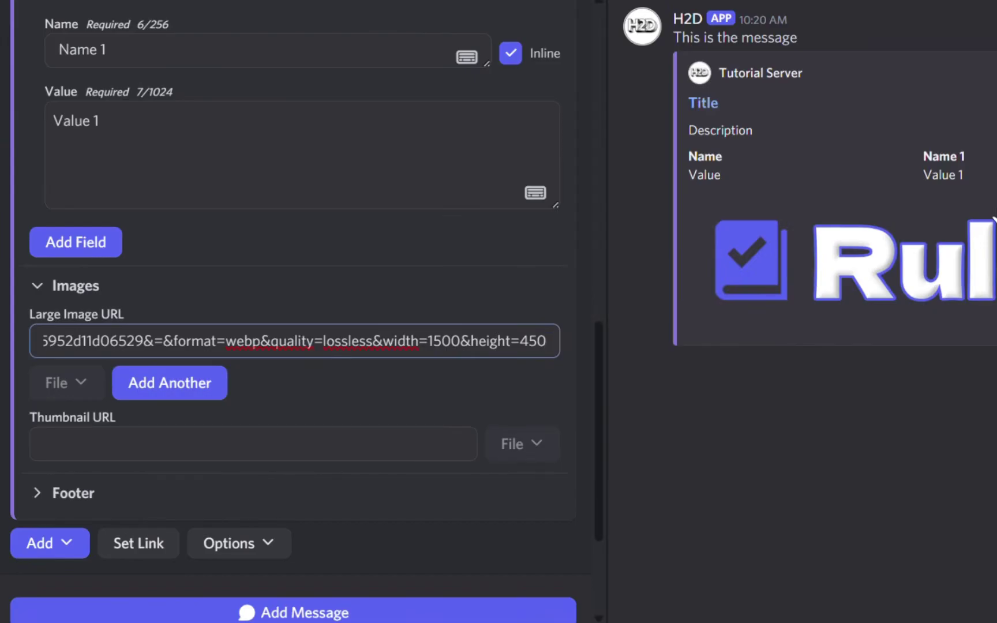
Try the H2D logo's image address as the thumbnail URL of Embed 1, and clear the thumbnail URL again
{"action": "left_click", "coordinate": [254, 444]}
{"action": "key", "text": "ctrl+v"}
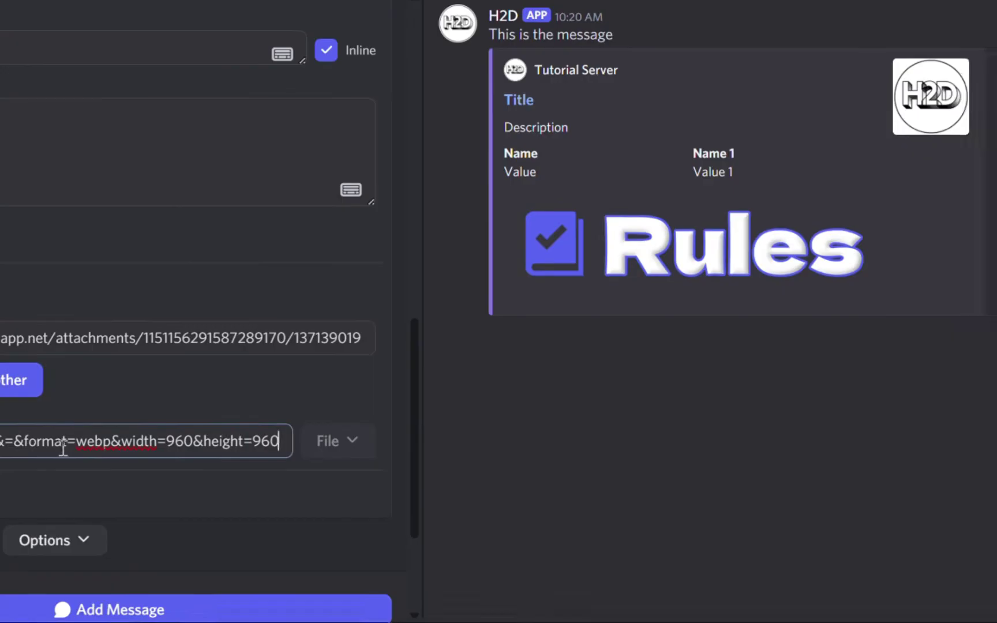
{"action": "triple_click", "coordinate": [63, 449]}
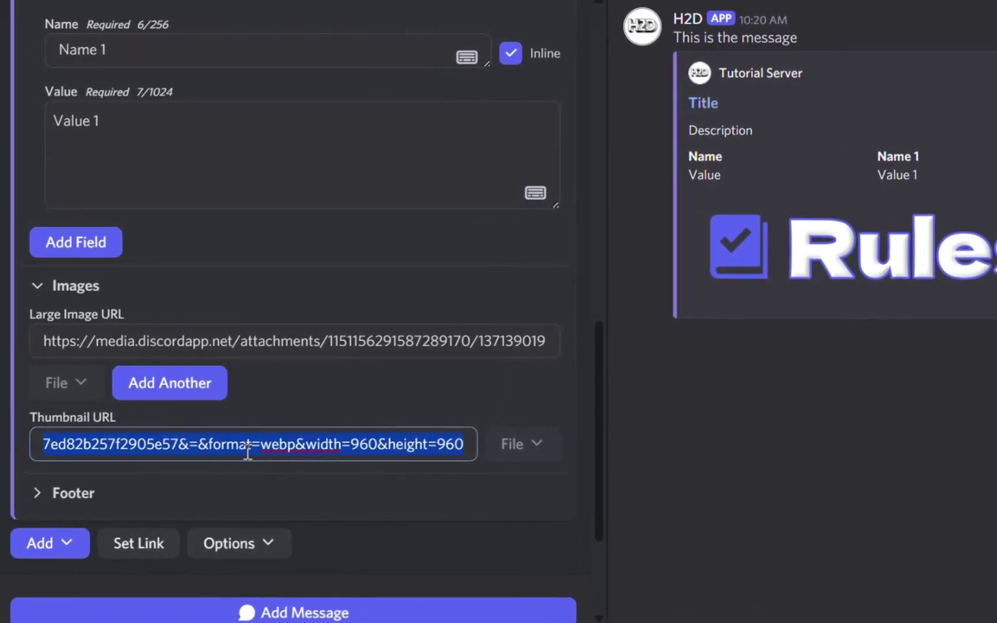
{"action": "key", "text": "BackSpace"}
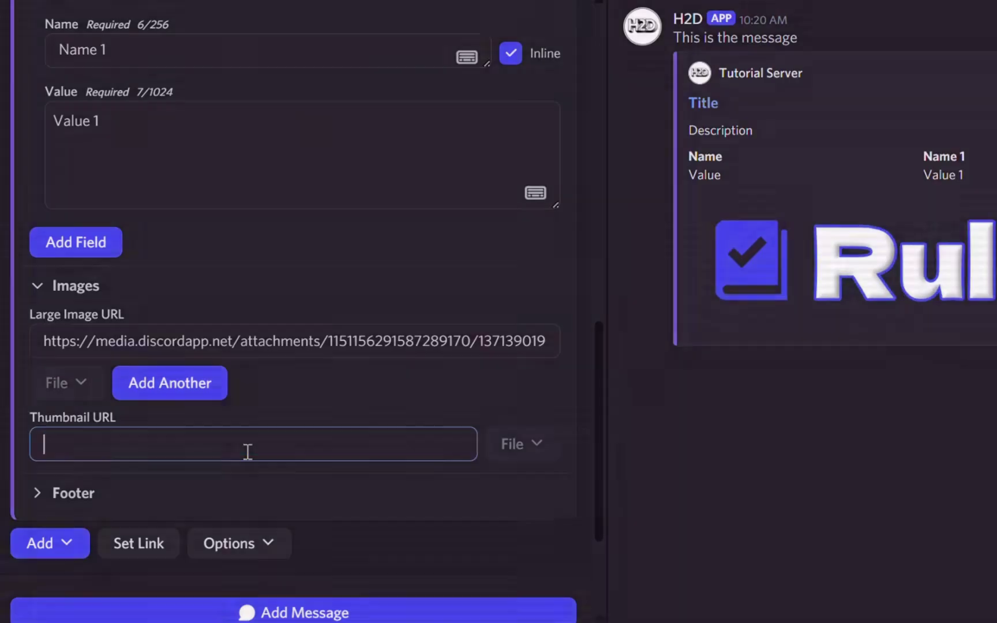
{"action": "scroll", "coordinate": [506, 501], "scroll_direction": "down", "scroll_amount": 1}
{"action": "scroll", "coordinate": [502, 494], "scroll_direction": "down", "scroll_amount": 2}
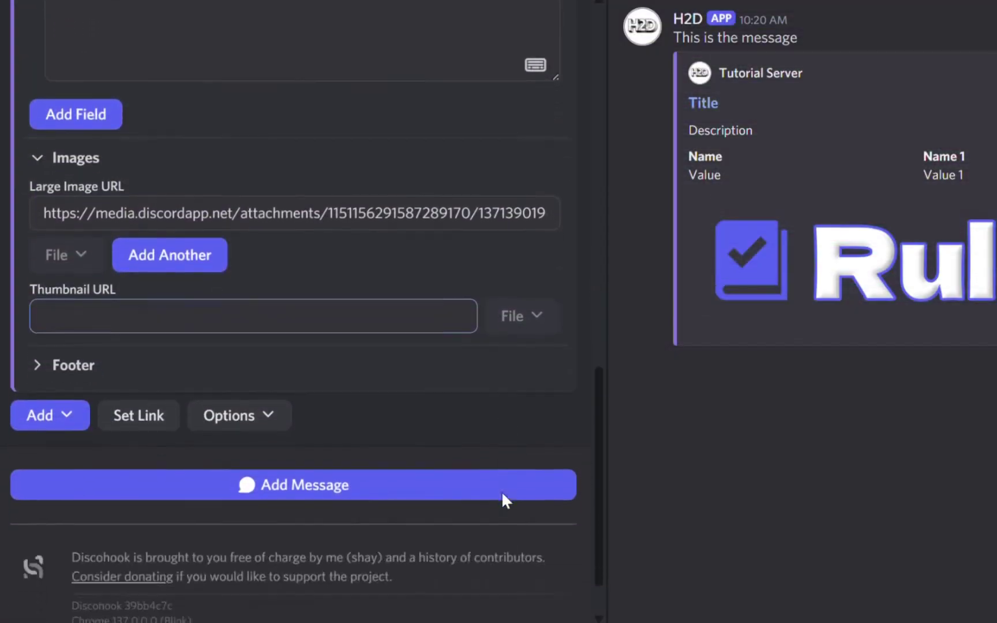
Set the footer text of Embed 1 to "Footer"
{"action": "left_click", "coordinate": [62, 363]}
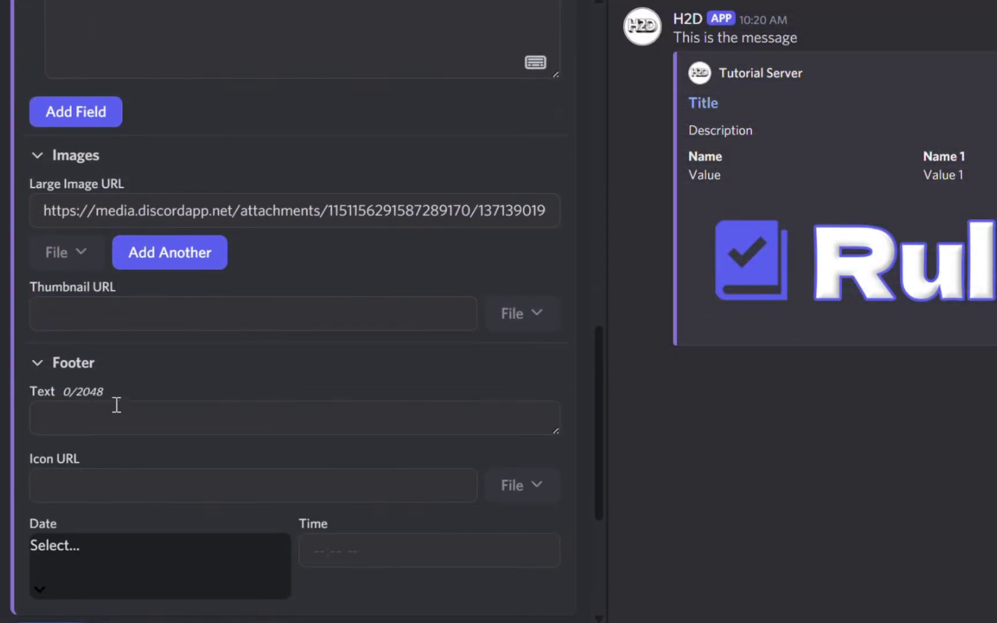
{"action": "left_click", "coordinate": [143, 414]}
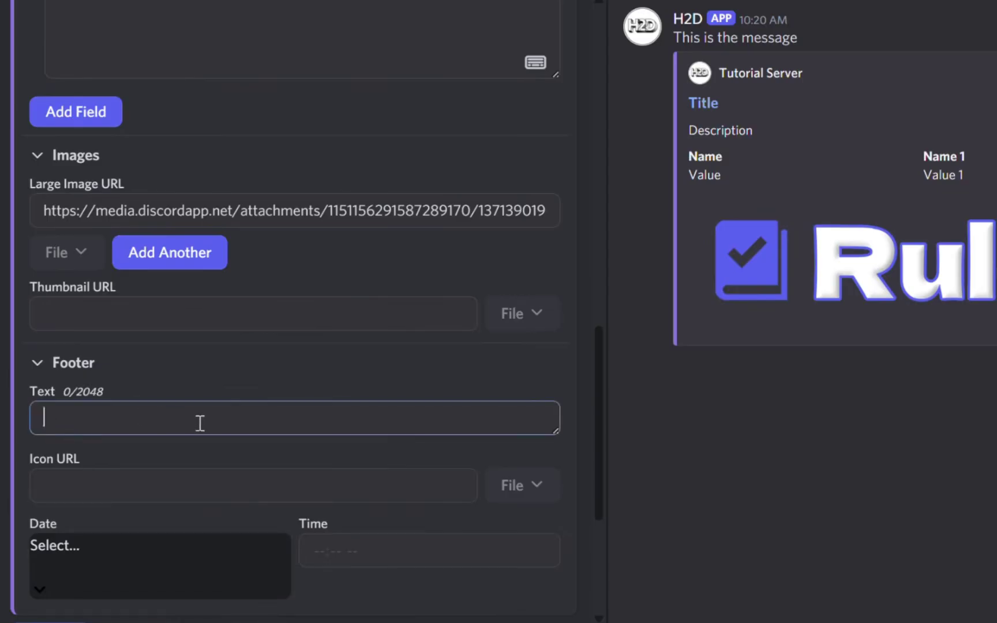
{"action": "type", "text": "F"}
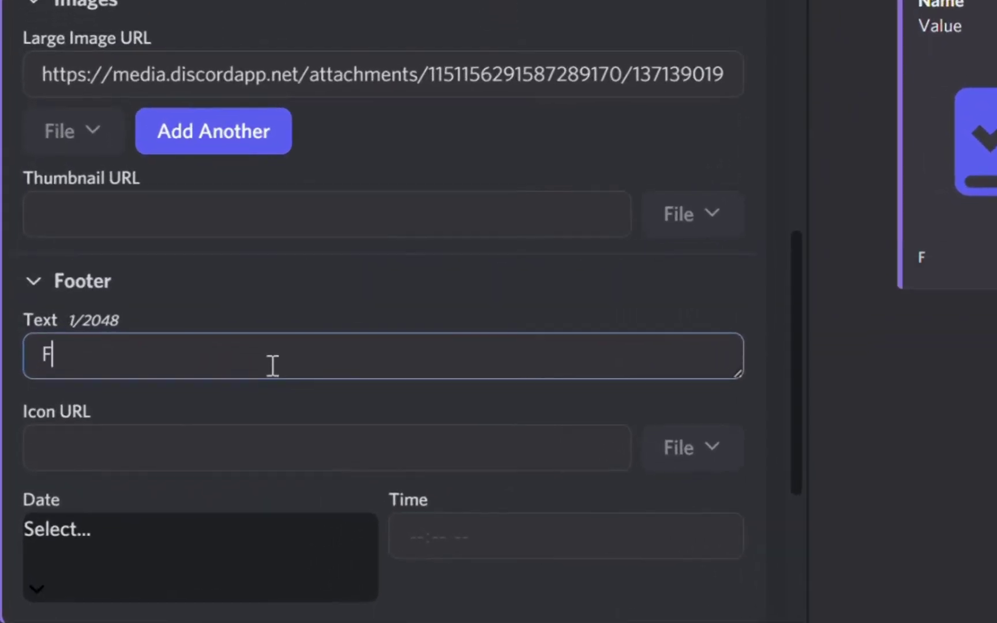
{"action": "type", "text": "ooter"}
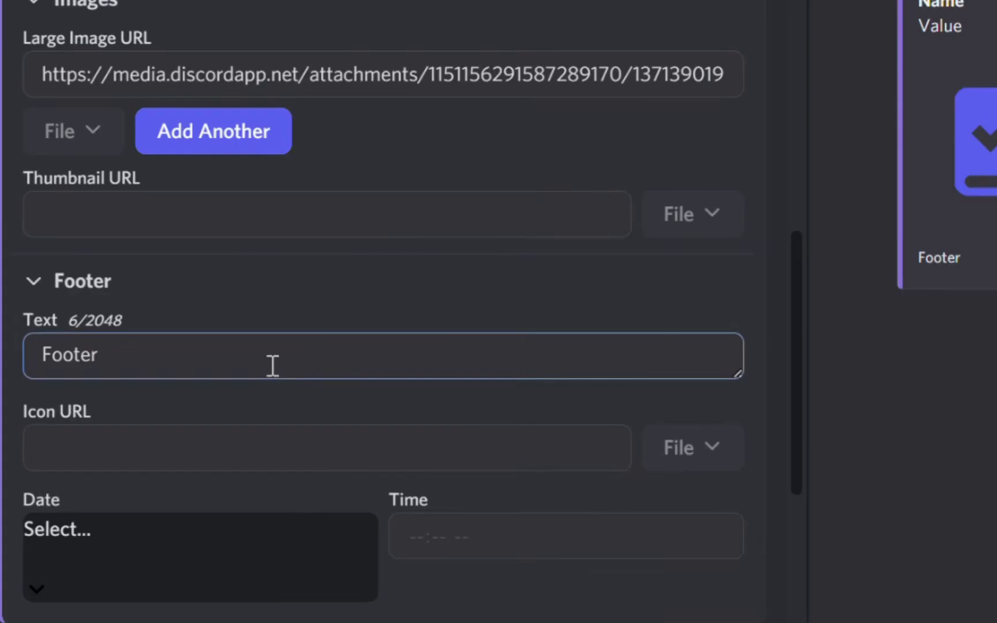
Use the copied H2D logo image address as the footer icon URL of Embed 1
{"action": "scroll", "coordinate": [273, 366], "scroll_direction": "down", "scroll_amount": 2}
{"action": "left_click", "coordinate": [322, 349]}
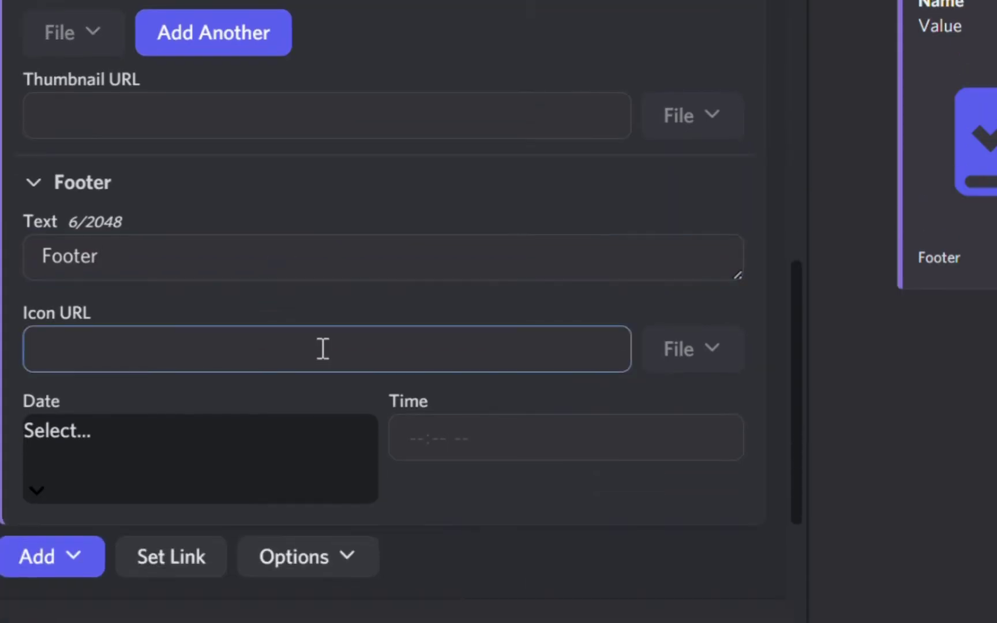
{"action": "key", "text": "ctrl+v"}
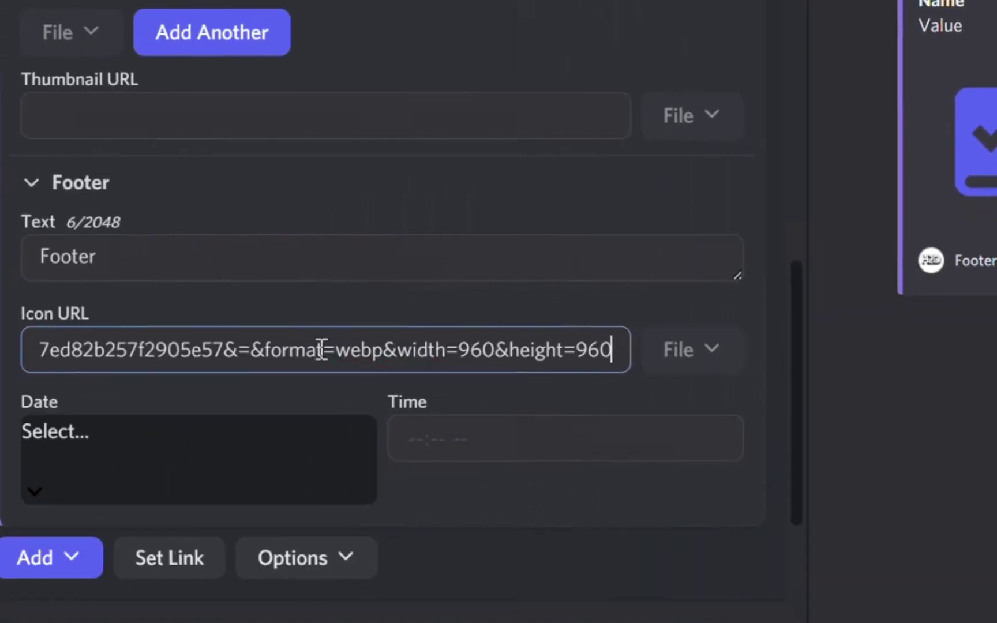
Look at the calendar of dates available for the timestamp in Embed 1's footer
{"action": "left_click", "coordinate": [65, 439]}
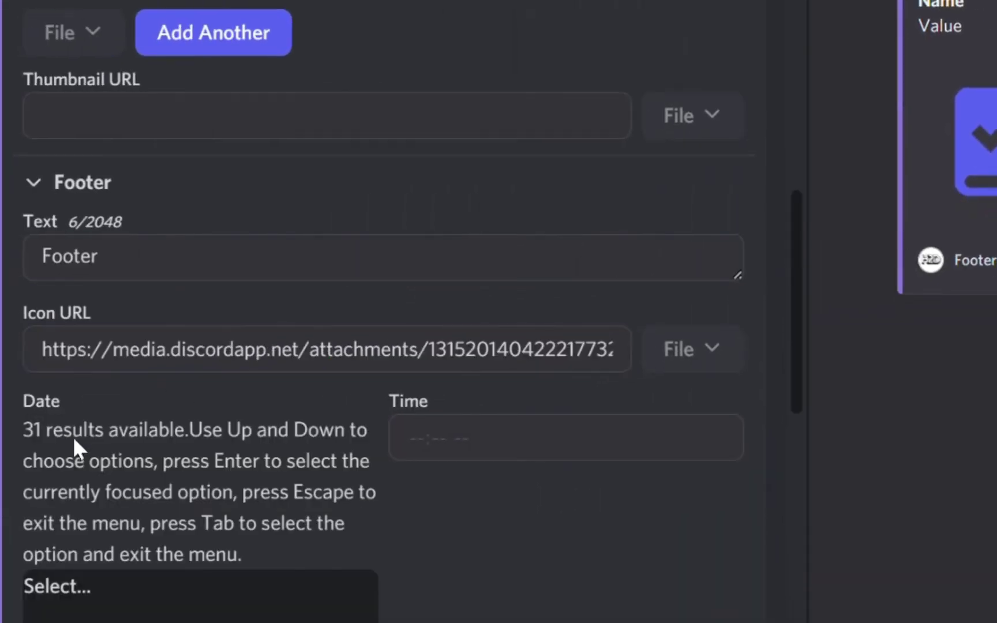
{"action": "scroll", "coordinate": [448, 532], "scroll_direction": "down", "scroll_amount": 10}
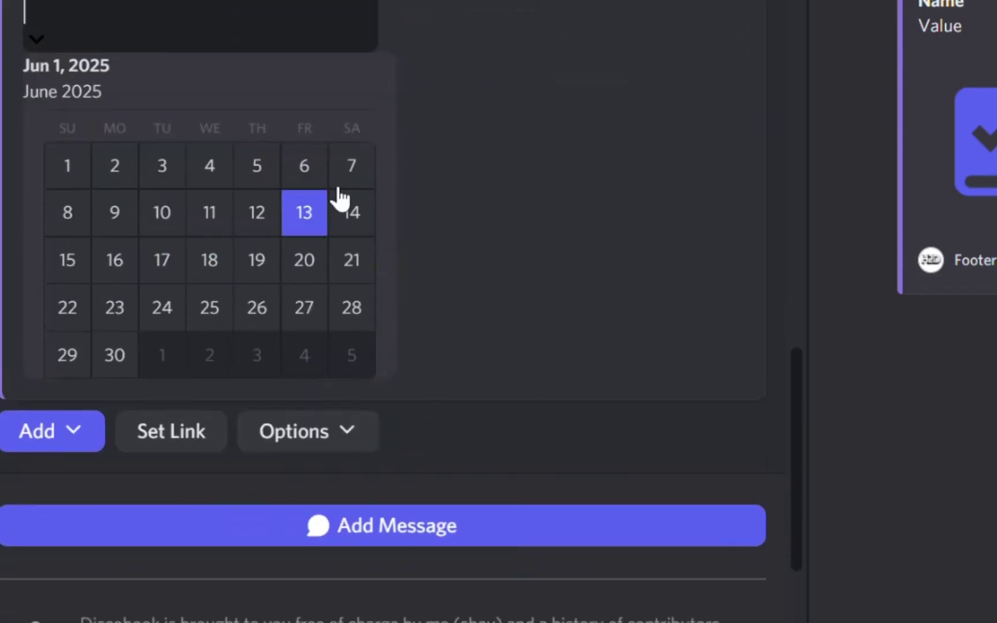
{"action": "left_click", "coordinate": [88, 178]}
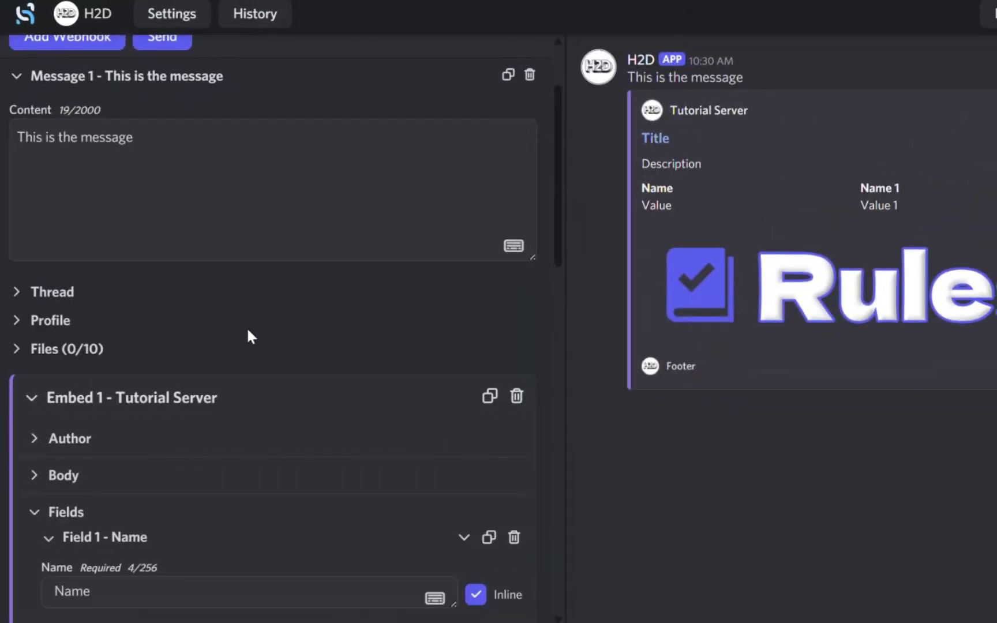
Collapse Embed 1, add a second embed to the message, and delete that embed again
{"action": "scroll", "coordinate": [89, 369], "scroll_direction": "down", "scroll_amount": 1}
{"action": "left_click", "coordinate": [18, 392]}
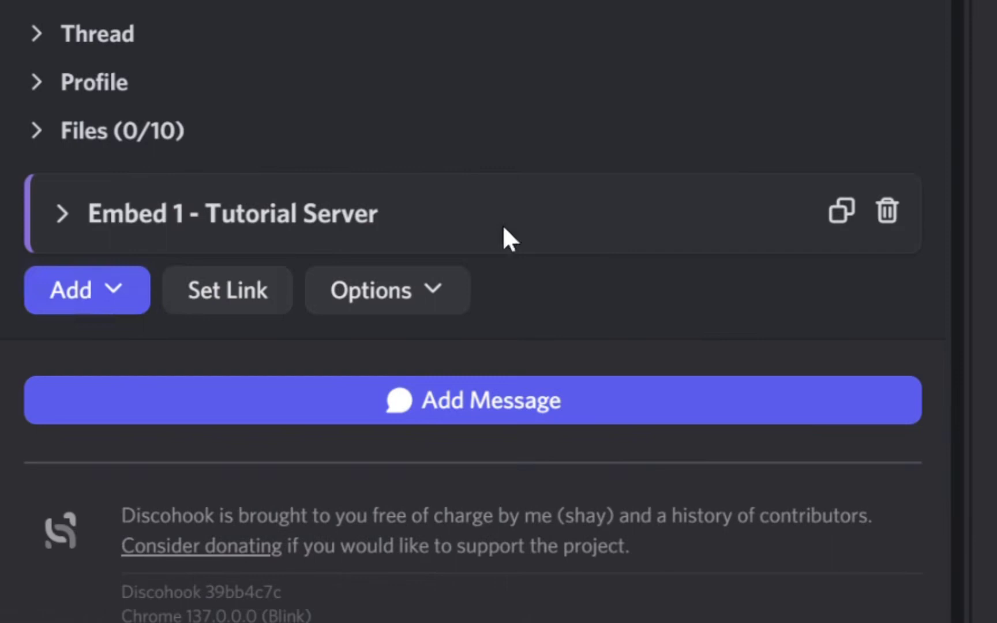
{"action": "left_click", "coordinate": [78, 299]}
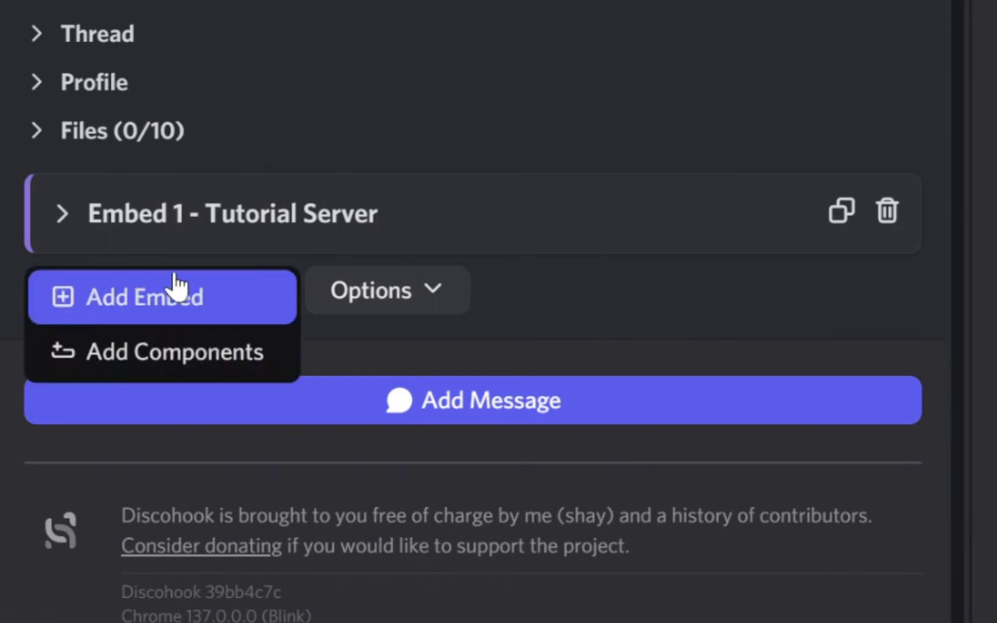
{"action": "left_click", "coordinate": [267, 297]}
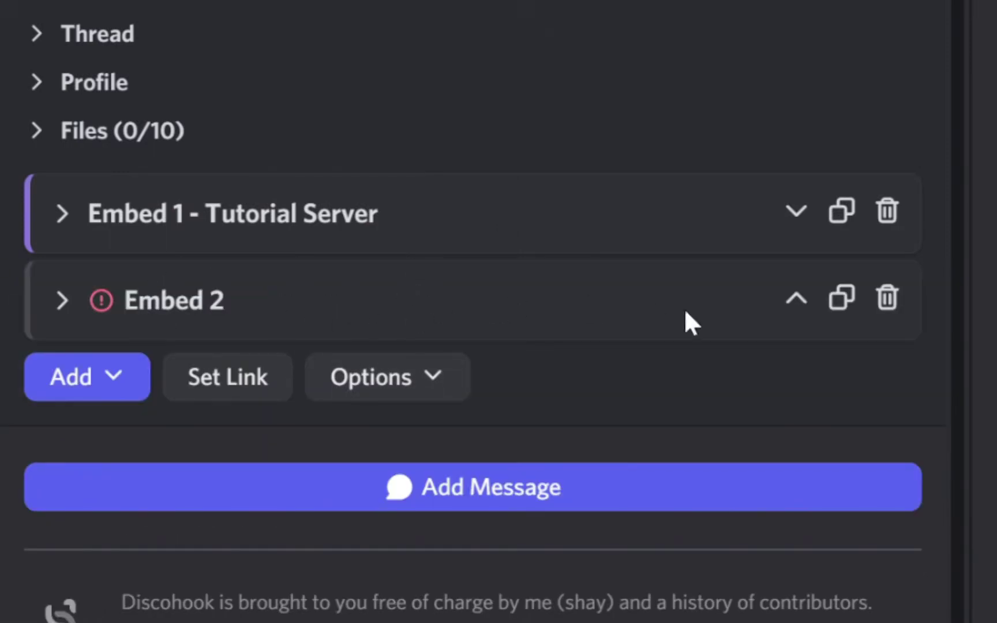
{"action": "left_click", "coordinate": [888, 302]}
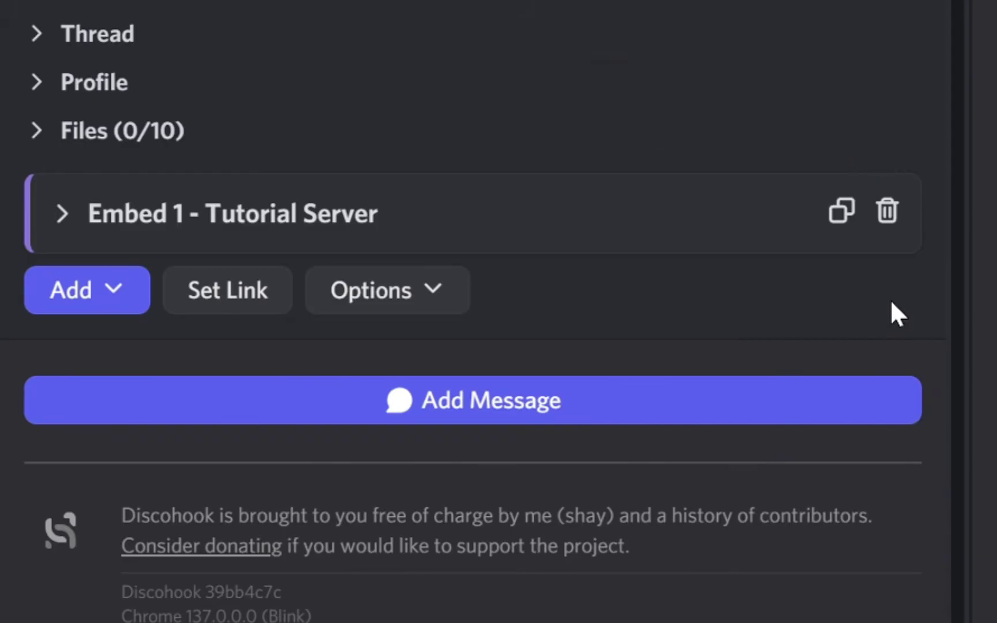
Add a second message with the content "New" below Message 1, and delete that message again
{"action": "scroll", "coordinate": [704, 310], "scroll_direction": "up", "scroll_amount": 1}
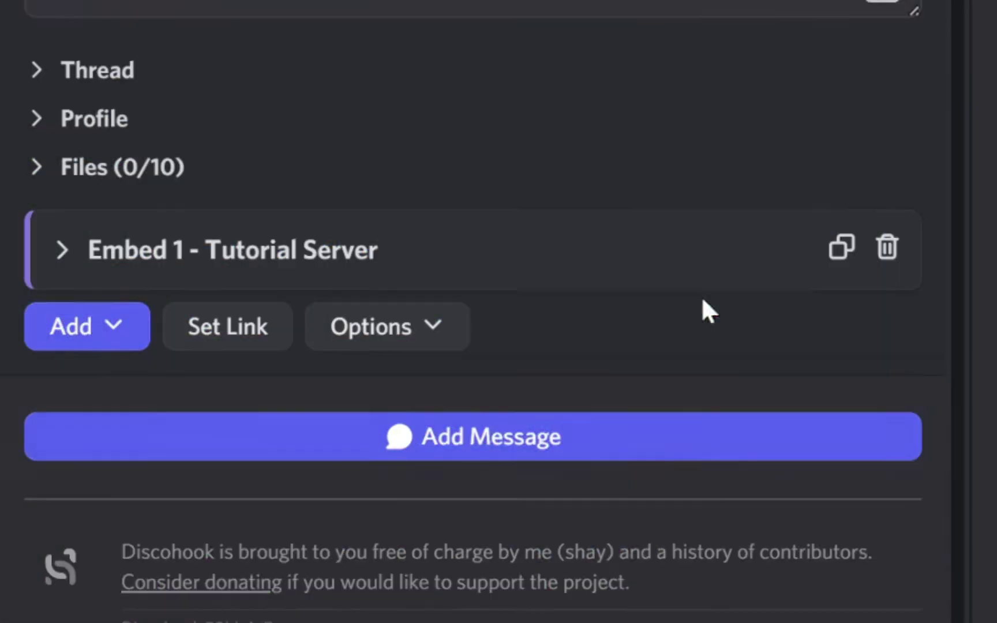
{"action": "left_click", "coordinate": [665, 446]}
{"action": "scroll", "coordinate": [663, 430], "scroll_direction": "down", "scroll_amount": 10}
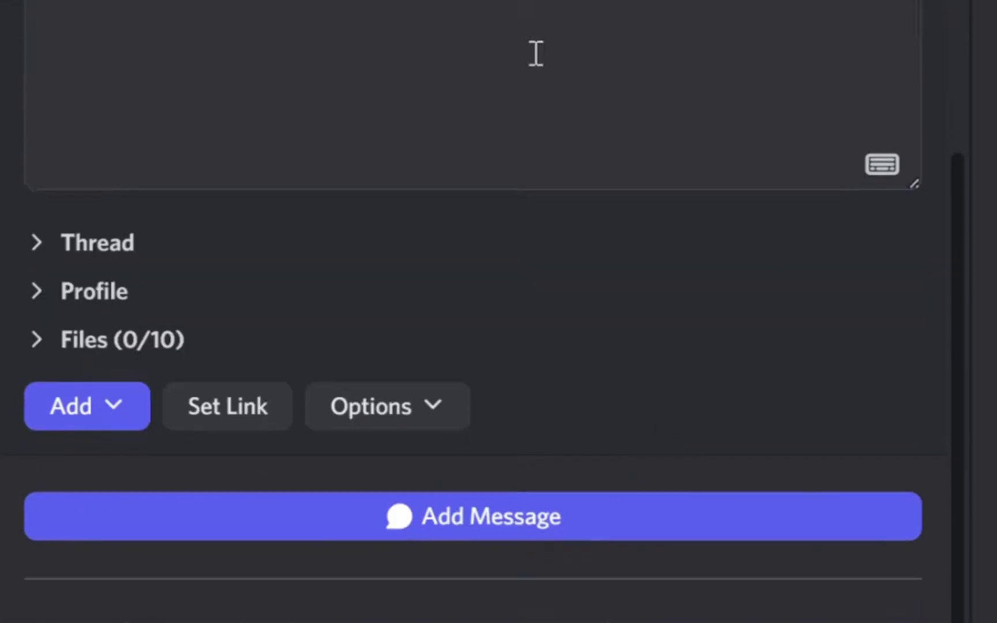
{"action": "left_click", "coordinate": [536, 54]}
{"action": "scroll", "coordinate": [688, 300], "scroll_direction": "up", "scroll_amount": 8}
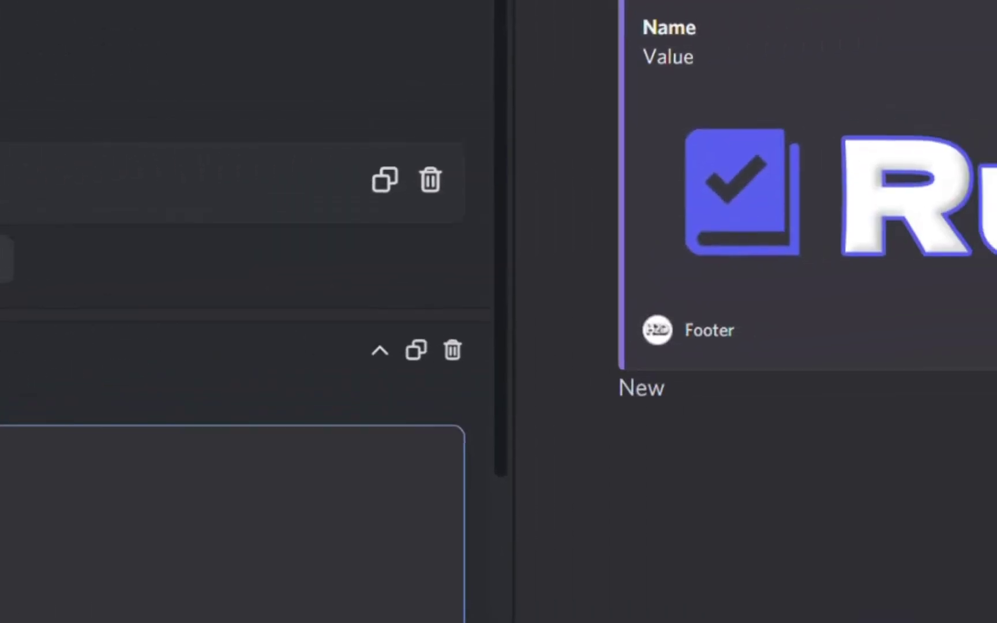
{"action": "left_click", "coordinate": [57, 350]}
Send Message 1 to the #embed channel through the H2D webhook
{"action": "scroll", "coordinate": [115, 312], "scroll_direction": "up", "scroll_amount": 6}
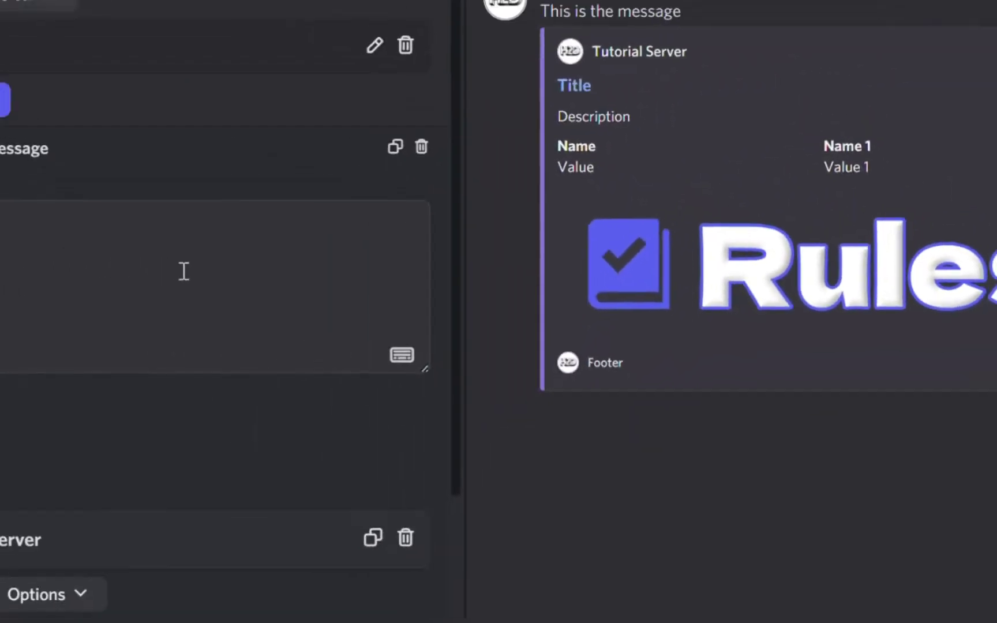
{"action": "left_click", "coordinate": [5, 99]}
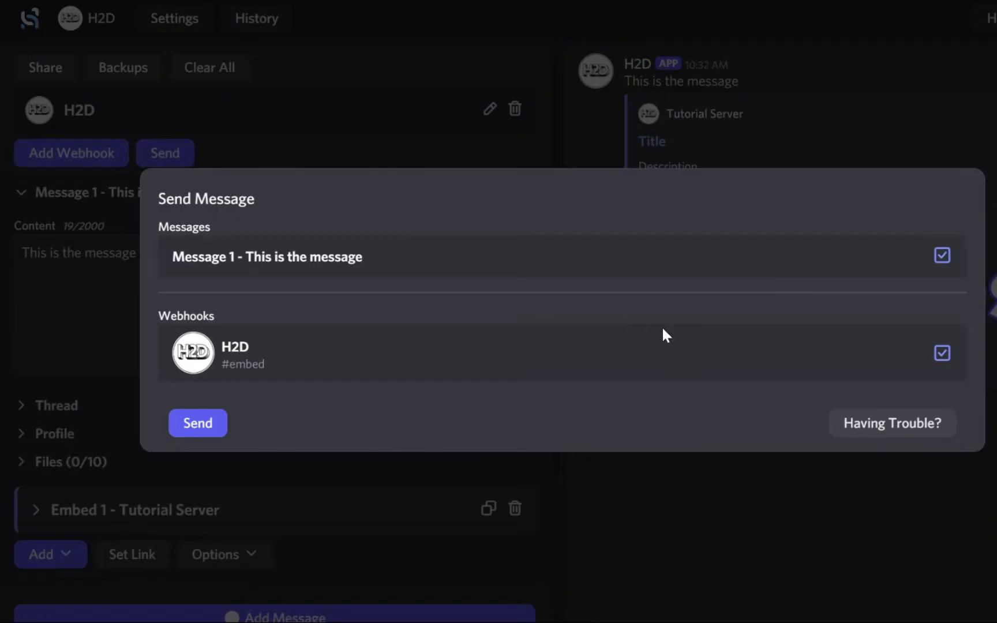
{"action": "left_click", "coordinate": [206, 434]}
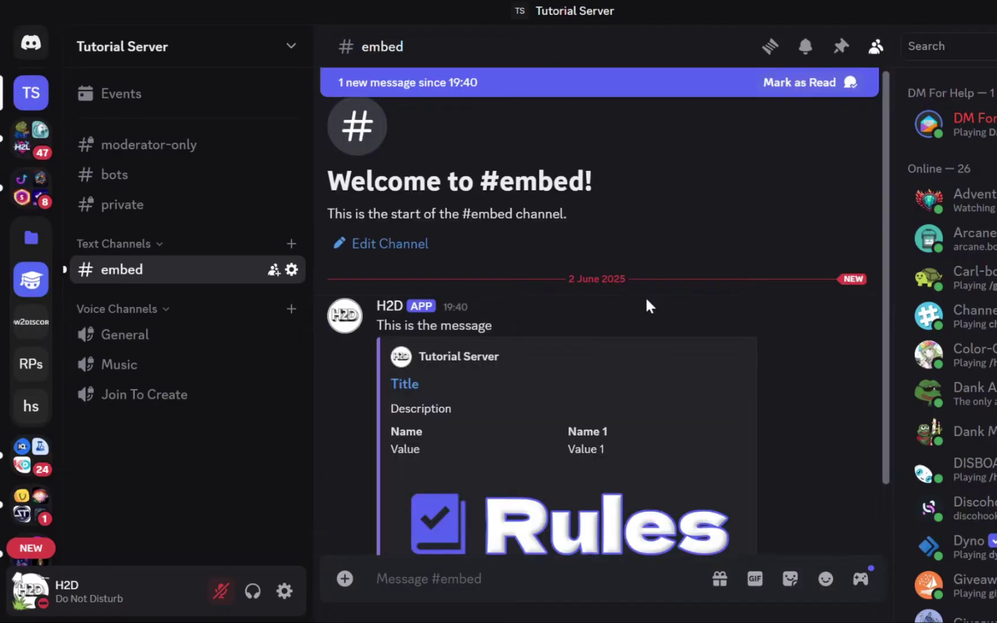
Copy the message link of the sent embed message in Discord's #embed channel
{"action": "scroll", "coordinate": [673, 364], "scroll_direction": "down", "scroll_amount": 2}
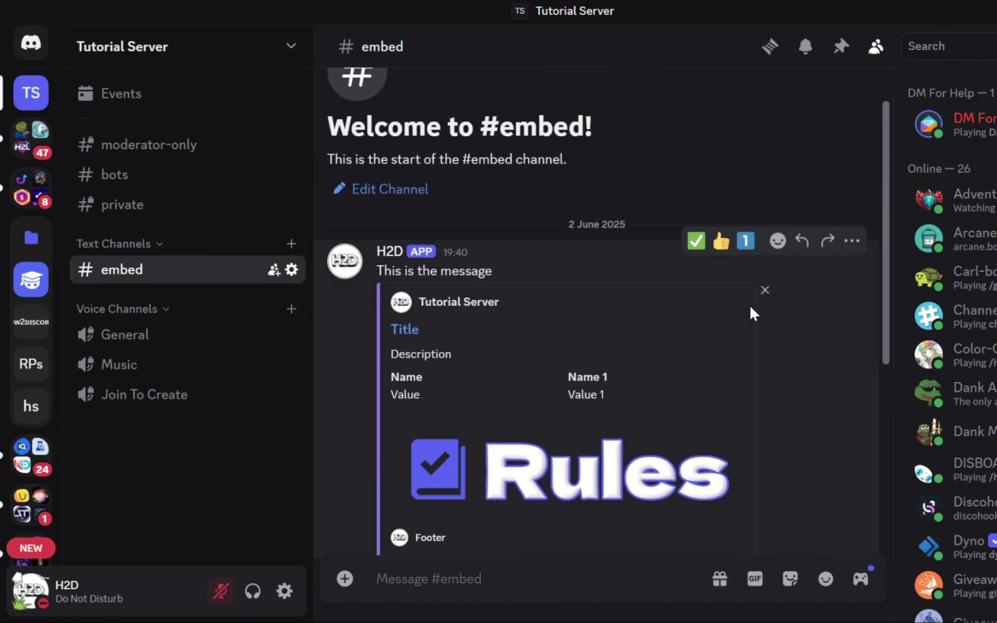
{"action": "right_click", "coordinate": [806, 384]}
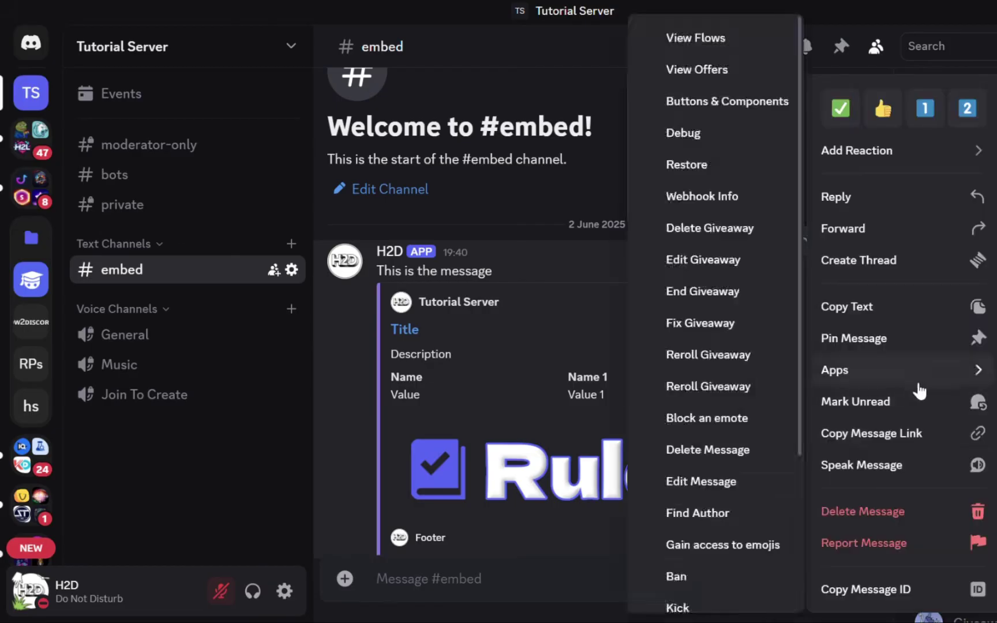
{"action": "left_click", "coordinate": [919, 434]}
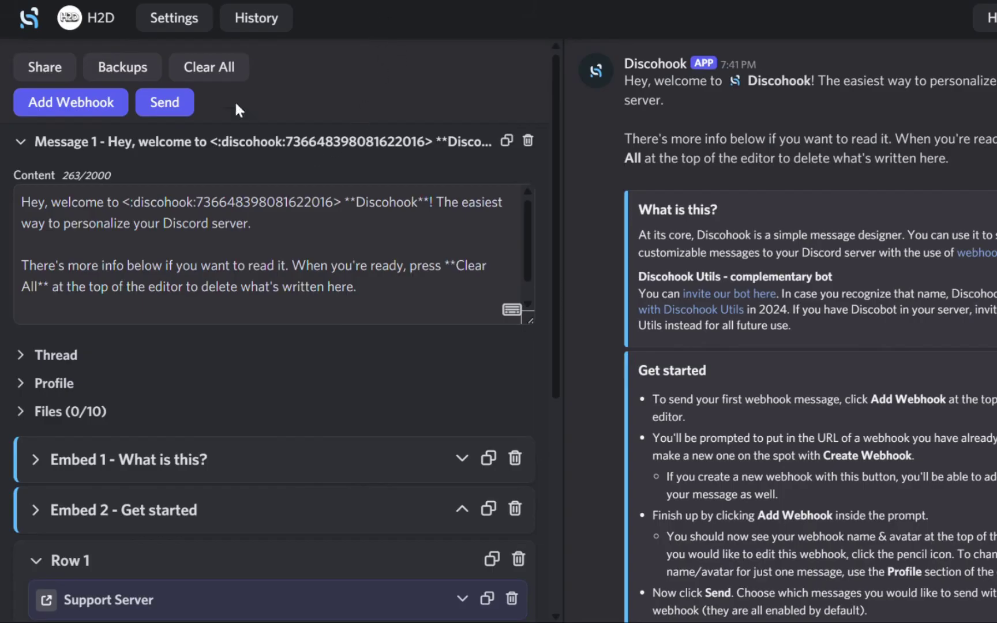
Clear all the default welcome content from the Discohook editor
{"action": "left_click", "coordinate": [213, 74]}
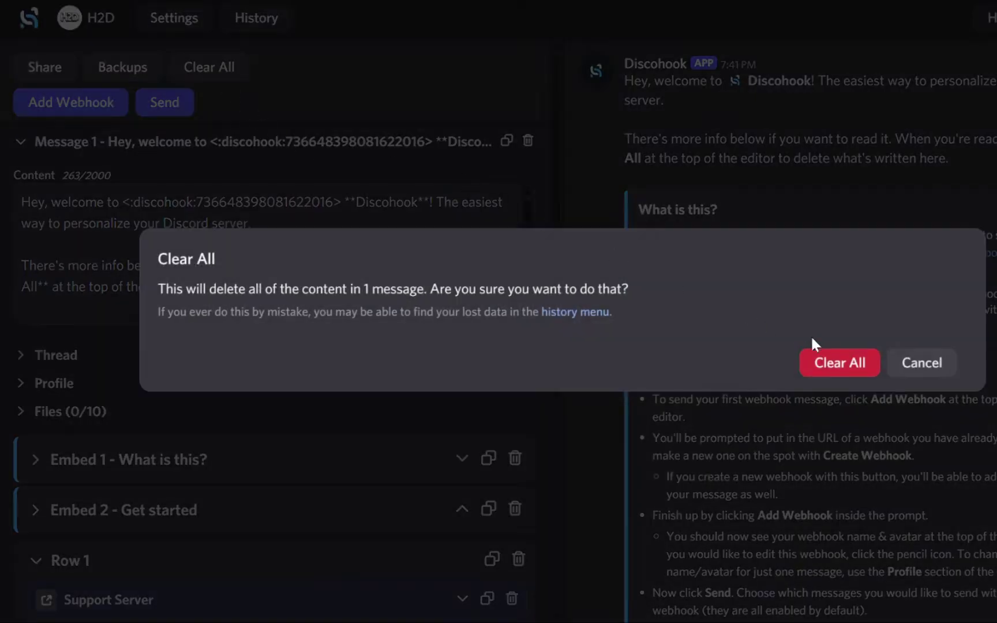
{"action": "left_click", "coordinate": [835, 363]}
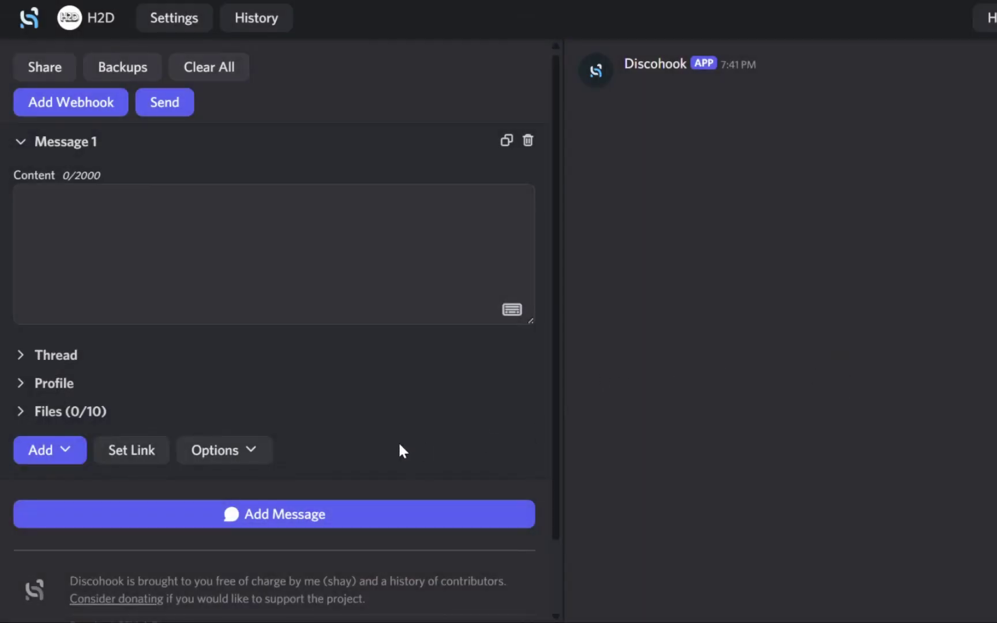
{"action": "scroll", "coordinate": [400, 446], "scroll_direction": "down", "scroll_amount": 1}
{"action": "scroll", "coordinate": [400, 446], "scroll_direction": "up", "scroll_amount": 1}
Open the message link settings for Message 1 and add Tutorial Server's H2D webhook there
{"action": "left_click", "coordinate": [125, 452]}
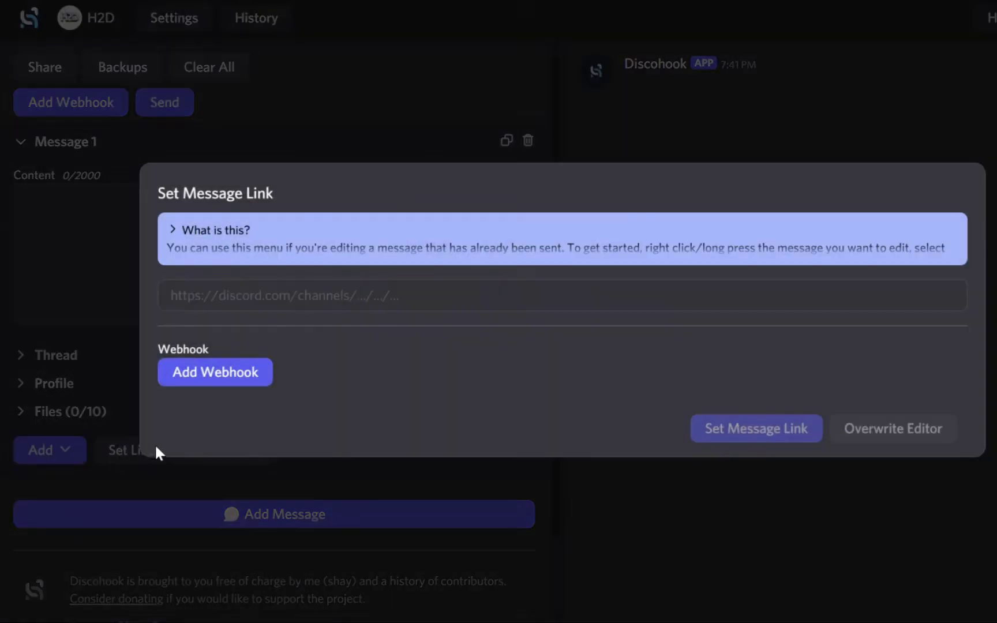
{"action": "left_click", "coordinate": [211, 373]}
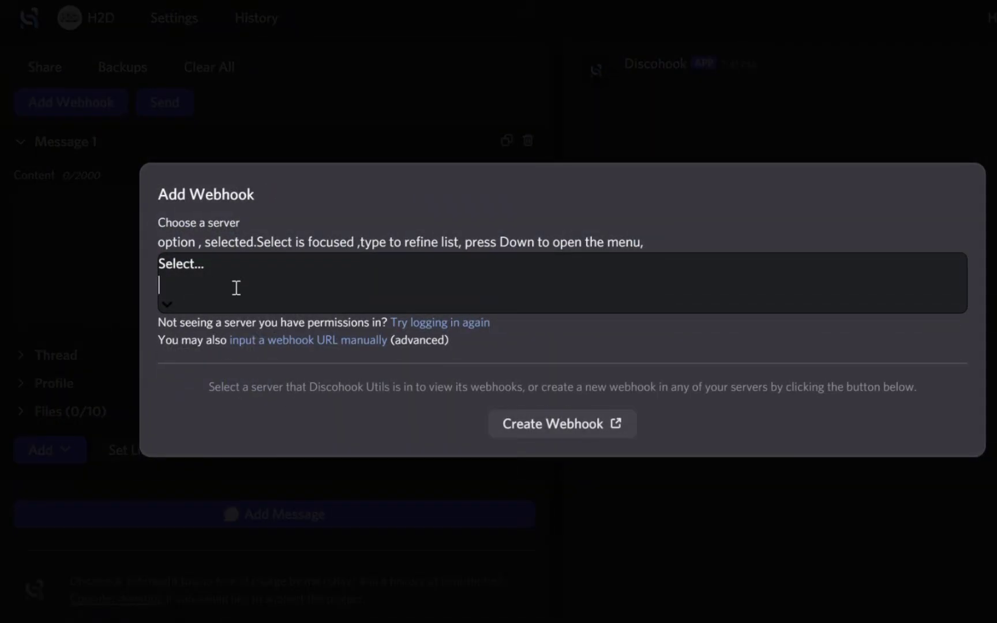
{"action": "left_click", "coordinate": [236, 287]}
{"action": "left_click", "coordinate": [318, 367]}
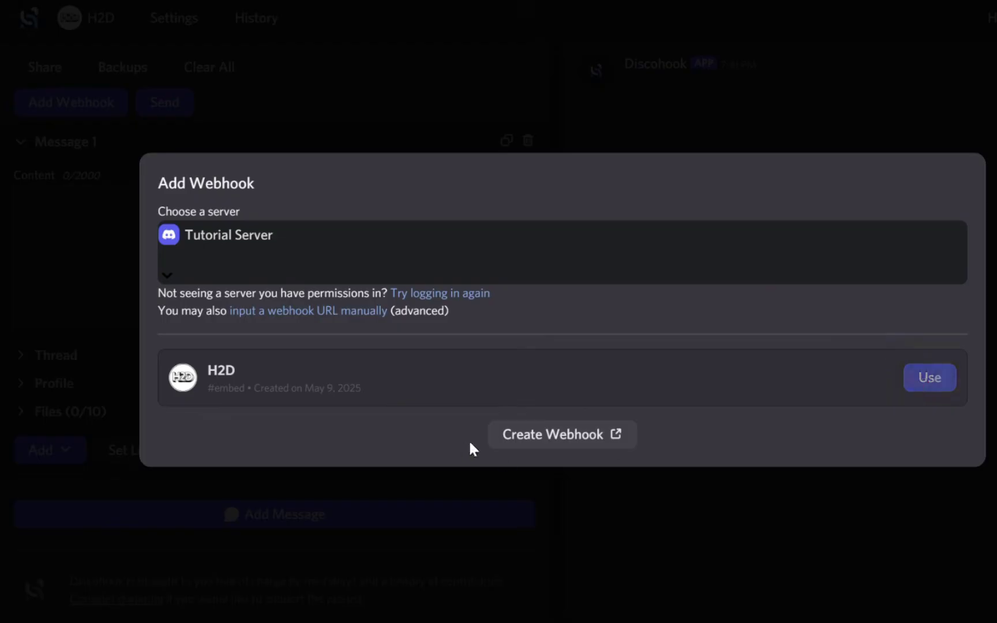
{"action": "left_click", "coordinate": [930, 377]}
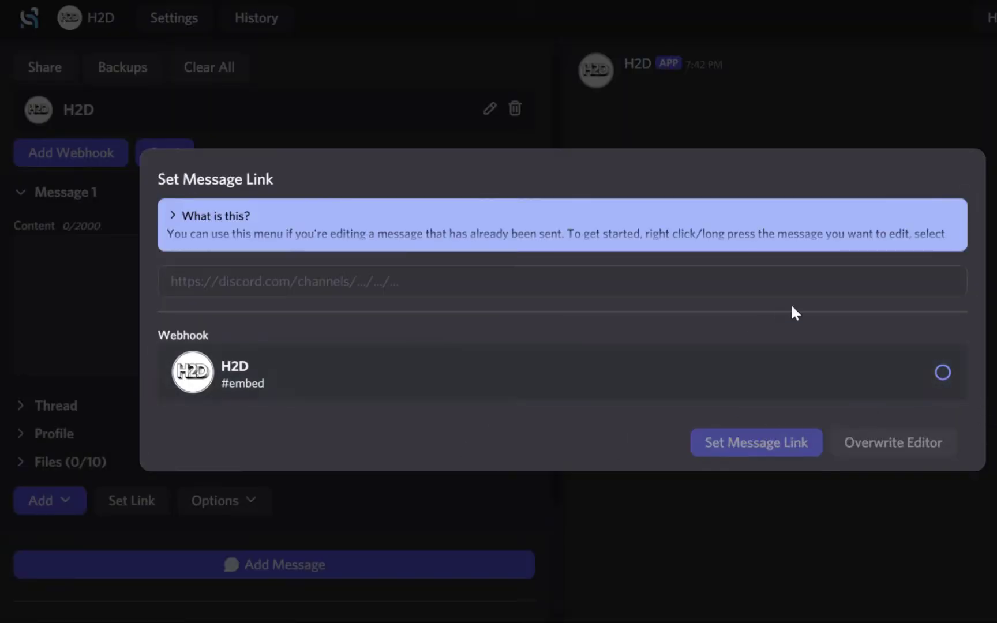
Load the sent message "NEW" into the editor from its message link with the H2D webhook, and submit it as an edit
{"action": "left_click", "coordinate": [940, 374]}
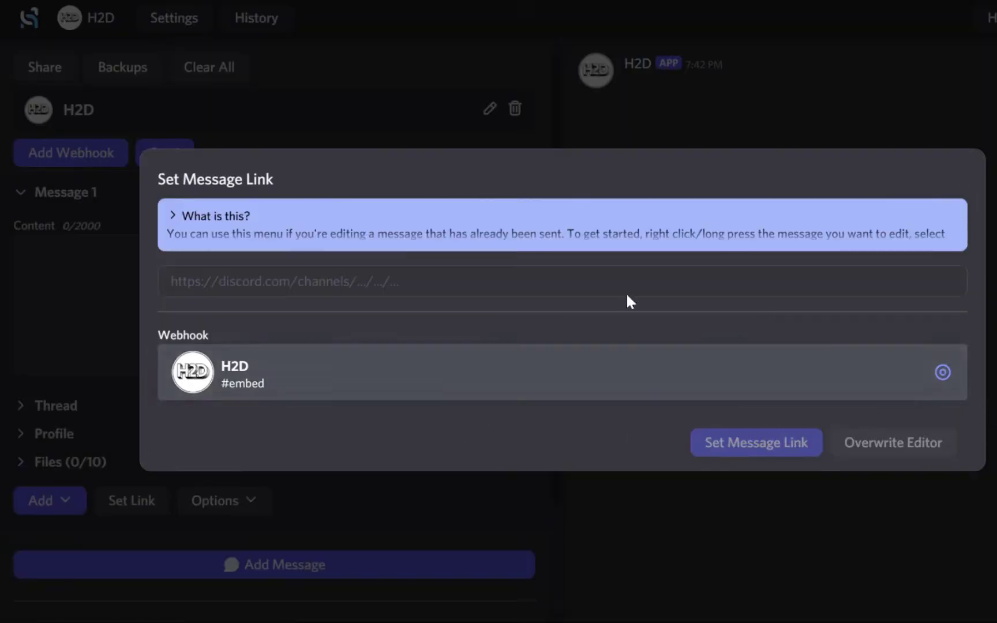
{"action": "left_click", "coordinate": [566, 266]}
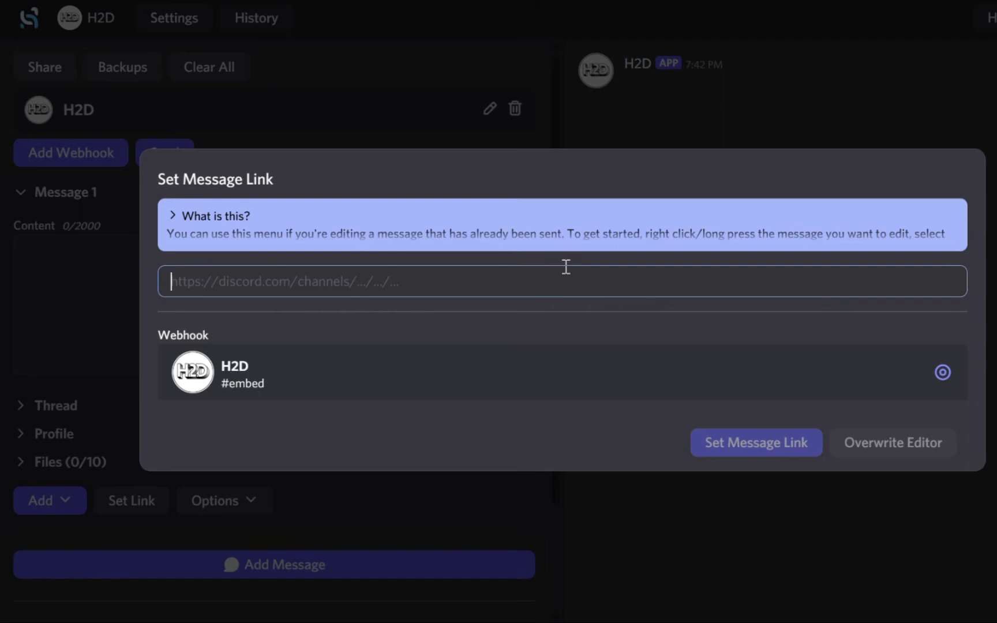
{"action": "key", "text": "ctrl+v"}
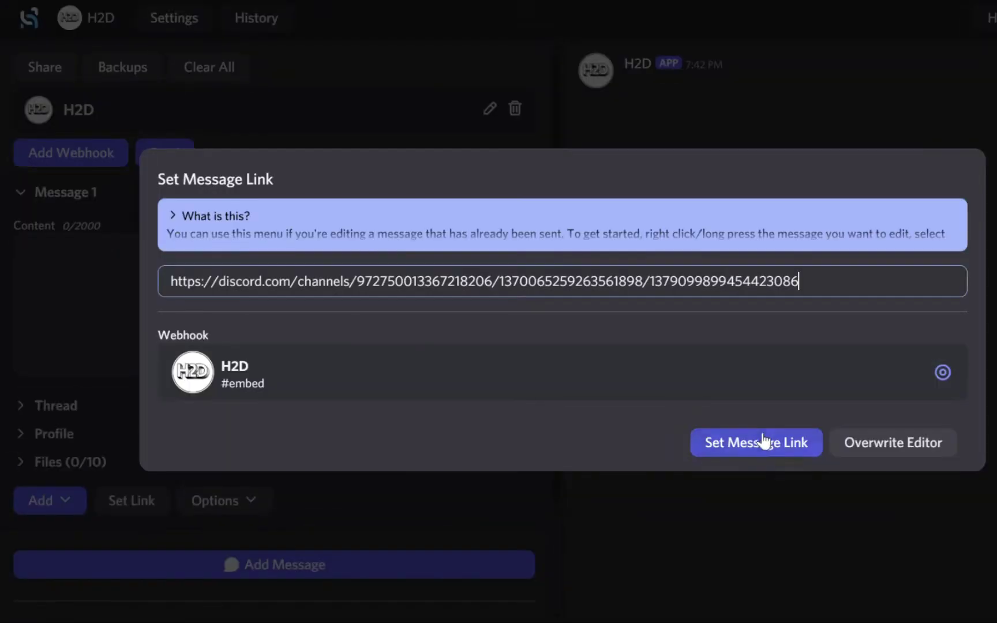
{"action": "left_click", "coordinate": [507, 401]}
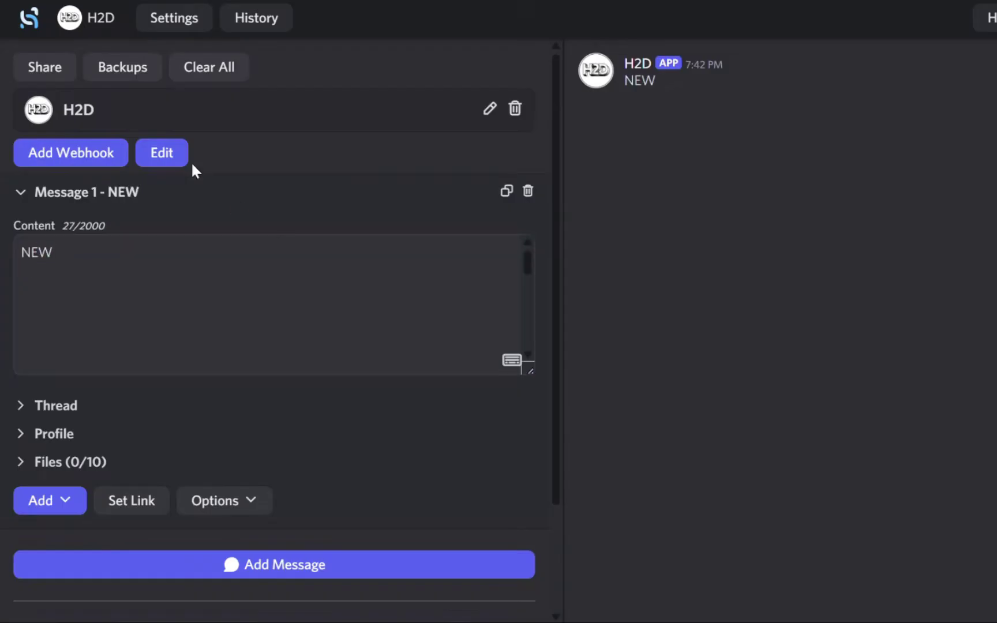
{"action": "left_click", "coordinate": [165, 155]}
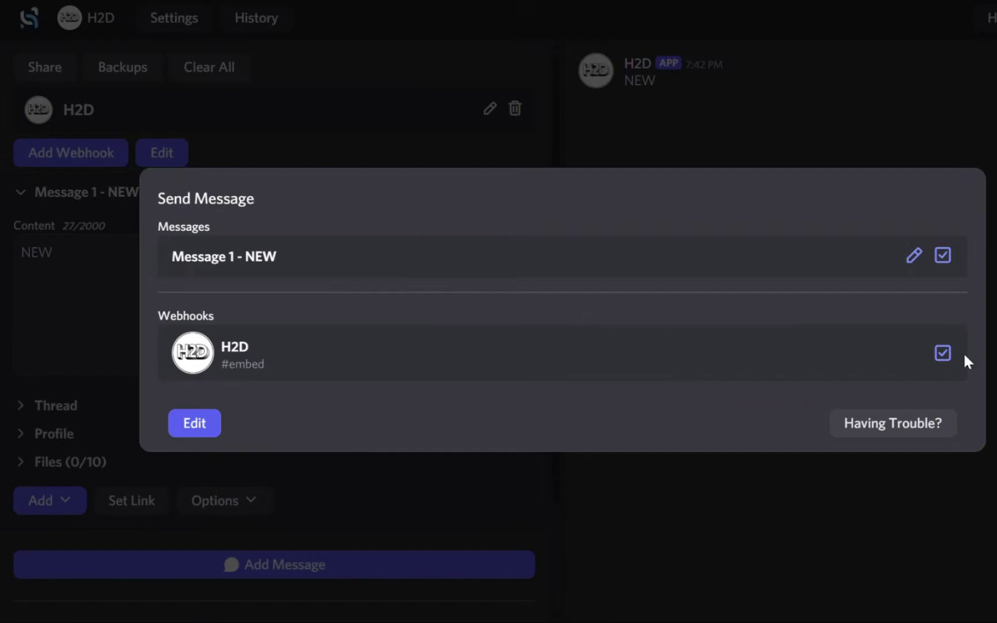
{"action": "left_click", "coordinate": [207, 433]}
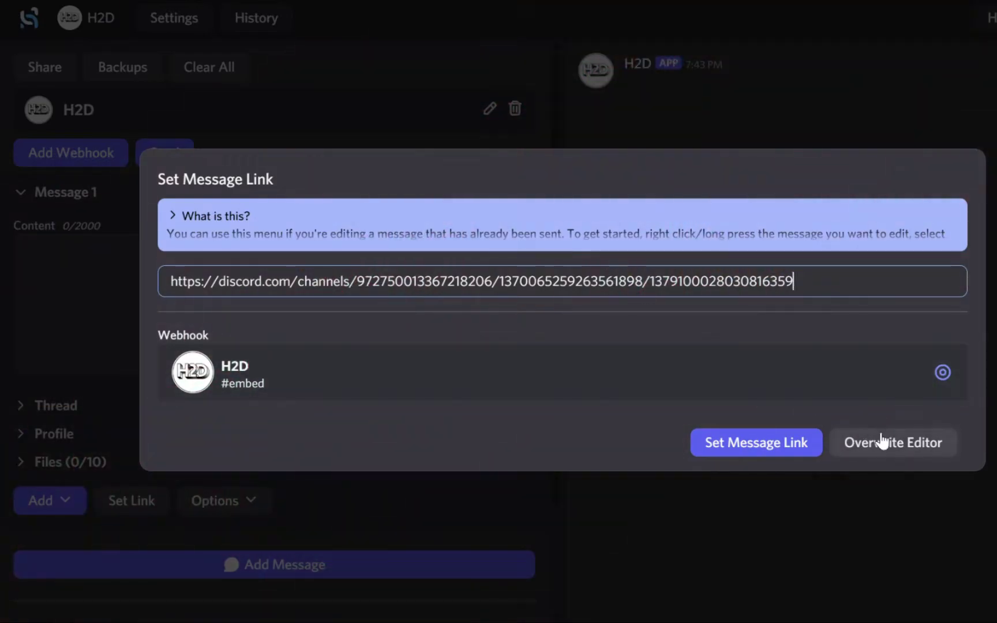
Overwrite the editor with the linked embed message and change its content to "This is the edited message"
{"action": "left_click", "coordinate": [882, 442]}
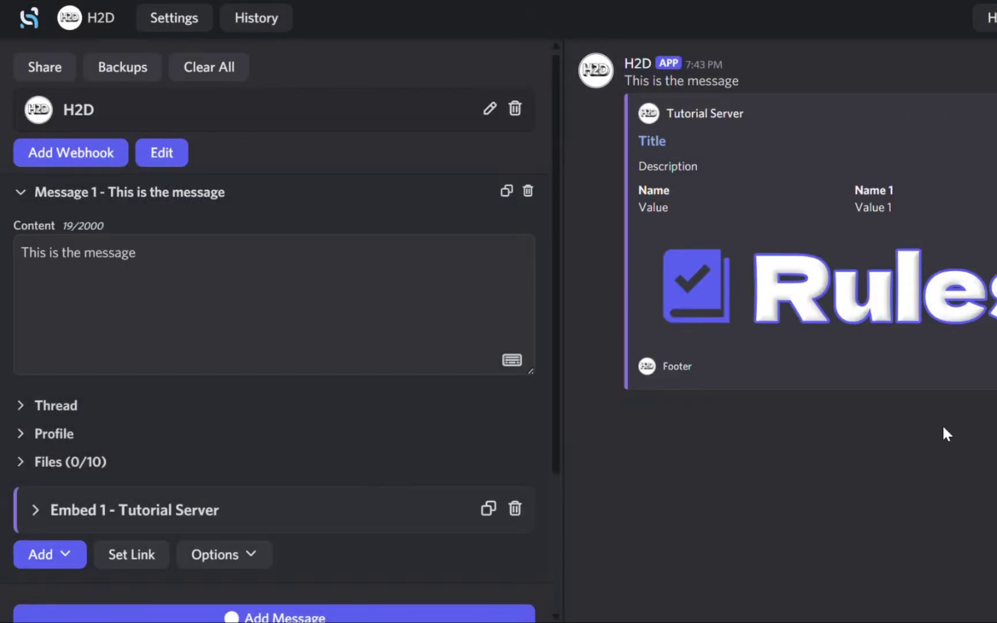
{"action": "left_click", "coordinate": [321, 280]}
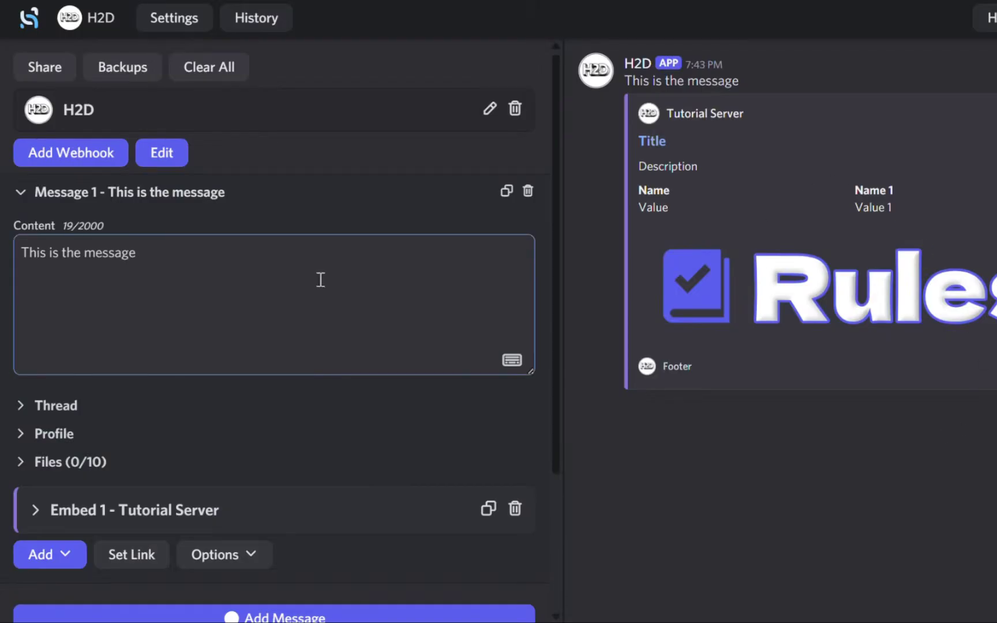
{"action": "left_click", "coordinate": [90, 255]}
{"action": "type", "text": "edited"}
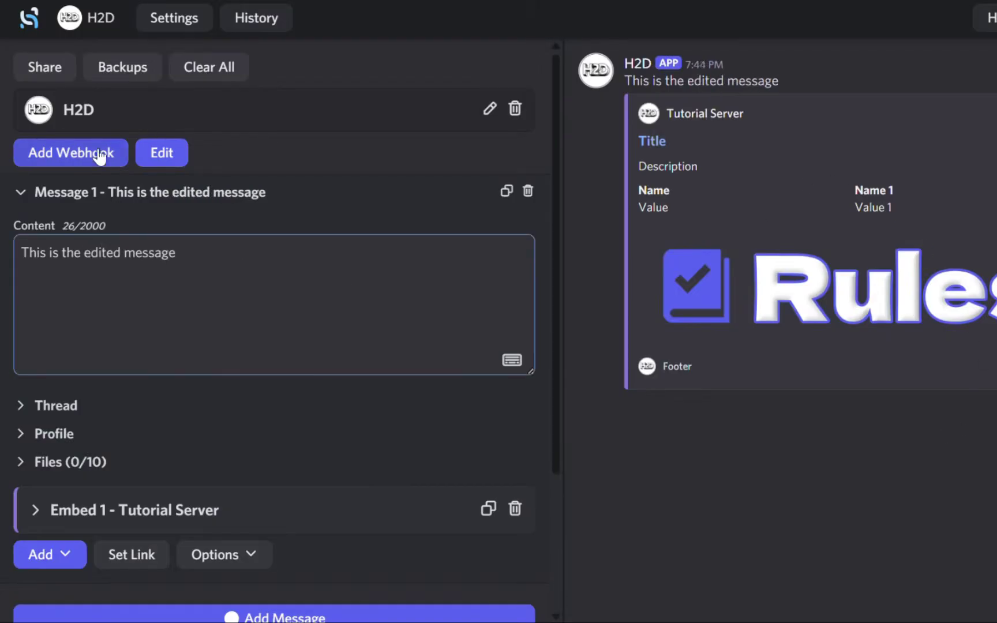
Submit the edited Message 1 to the #embed channel through the H2D webhook
{"action": "left_click", "coordinate": [161, 153]}
{"action": "left_click", "coordinate": [196, 423]}
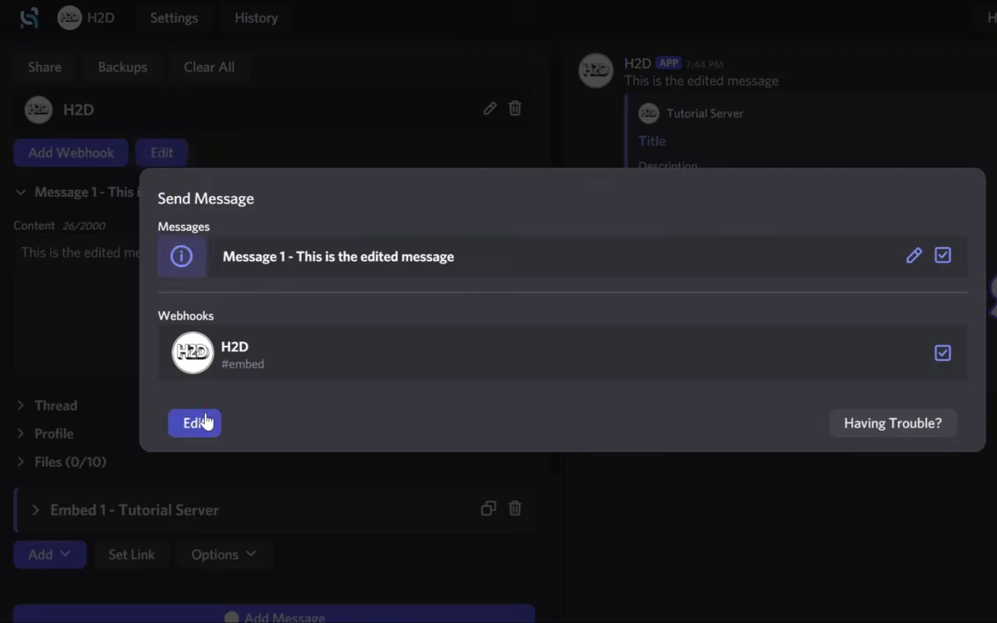